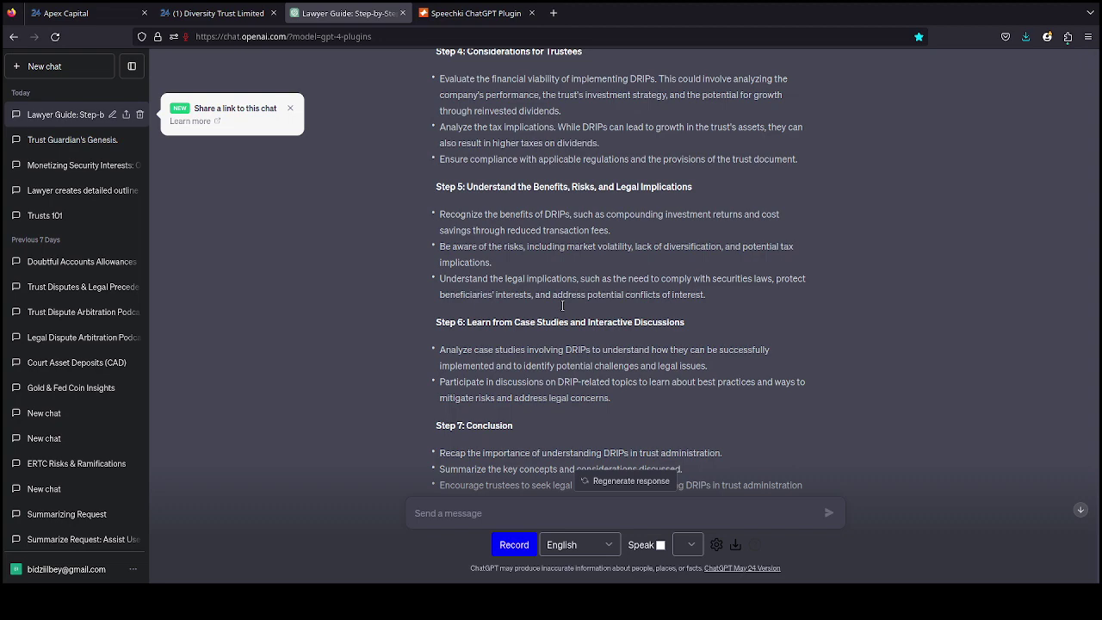
scroll(716, 237, up, 6)
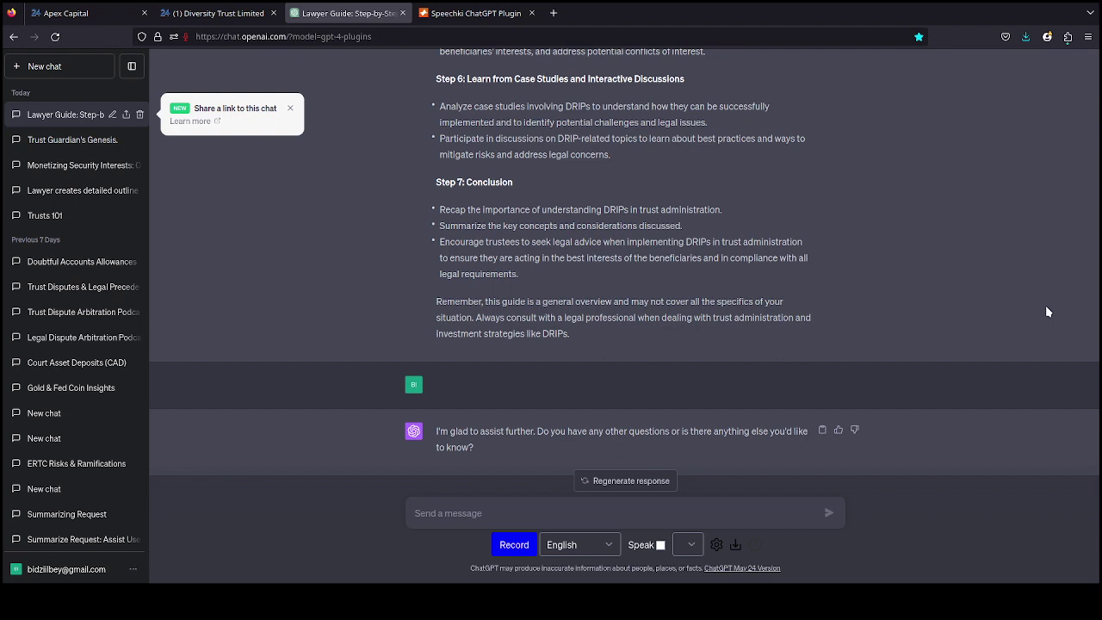
click(511, 547)
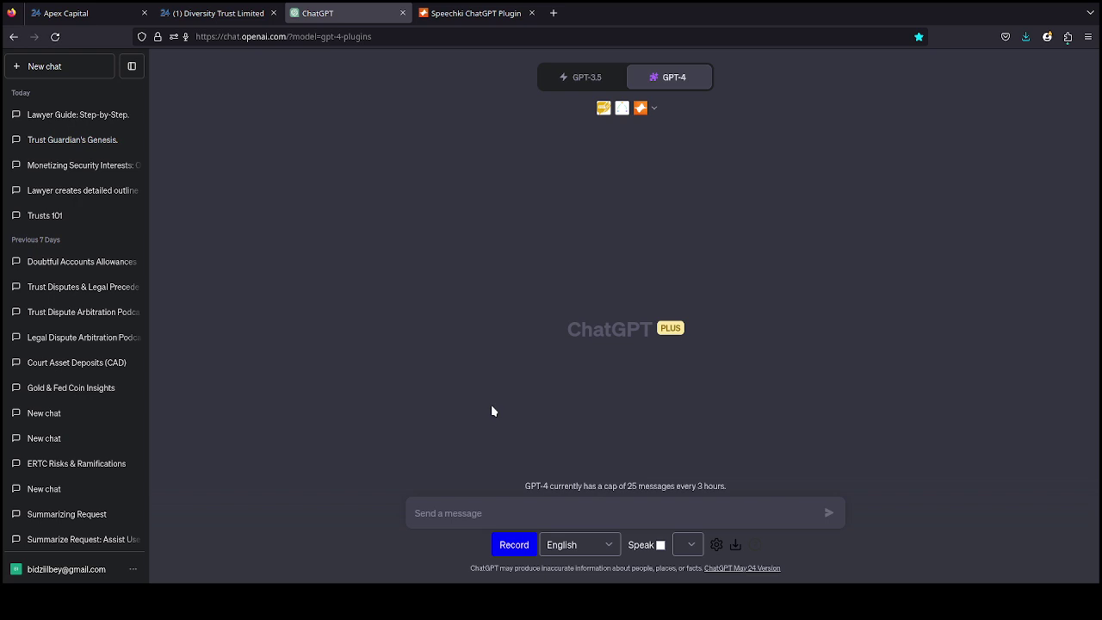
Step: Paste the DRIPs lawyer guide into the new chat, append "Can you draw me a diagram on how i can implement step 1?" and send it
key(ctrl+v)
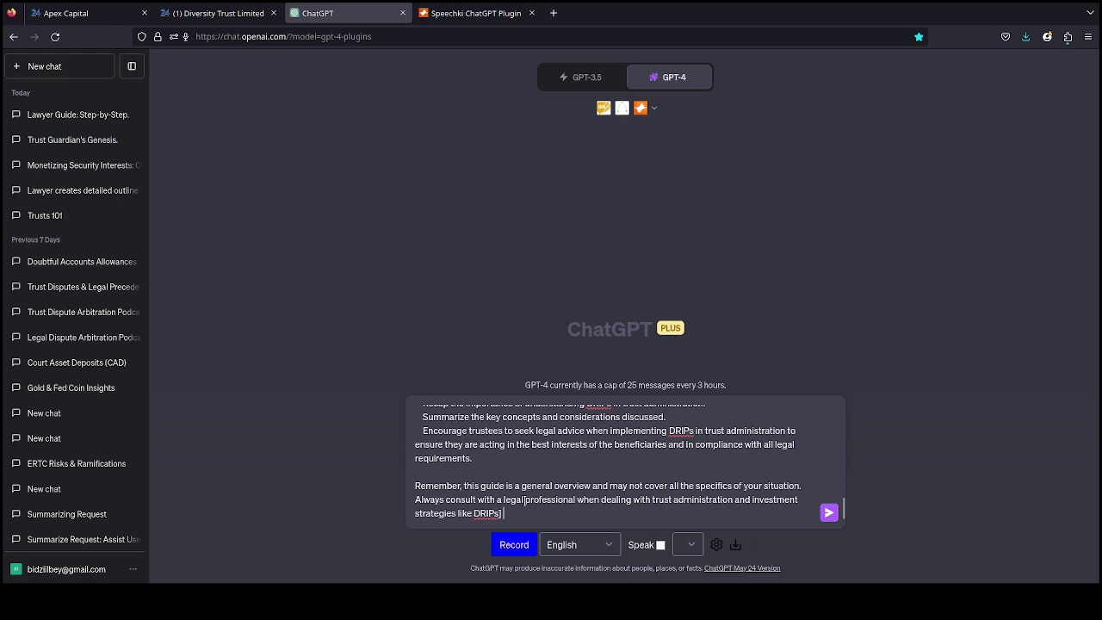
text(Can)
text(you draw me a diagram on how I can implement step 1?)
key(Return)
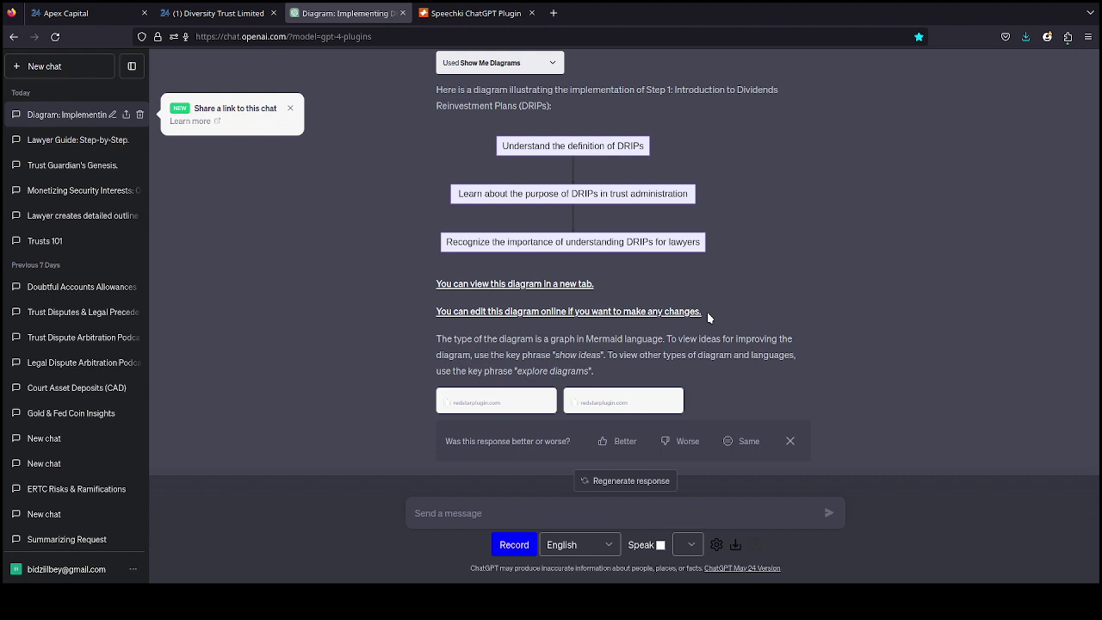
Step: Prompt as a Lawyer using this diagram for a step by step guide to implementing this step, plus a class syllabus and course
scroll(514, 309, up, 2)
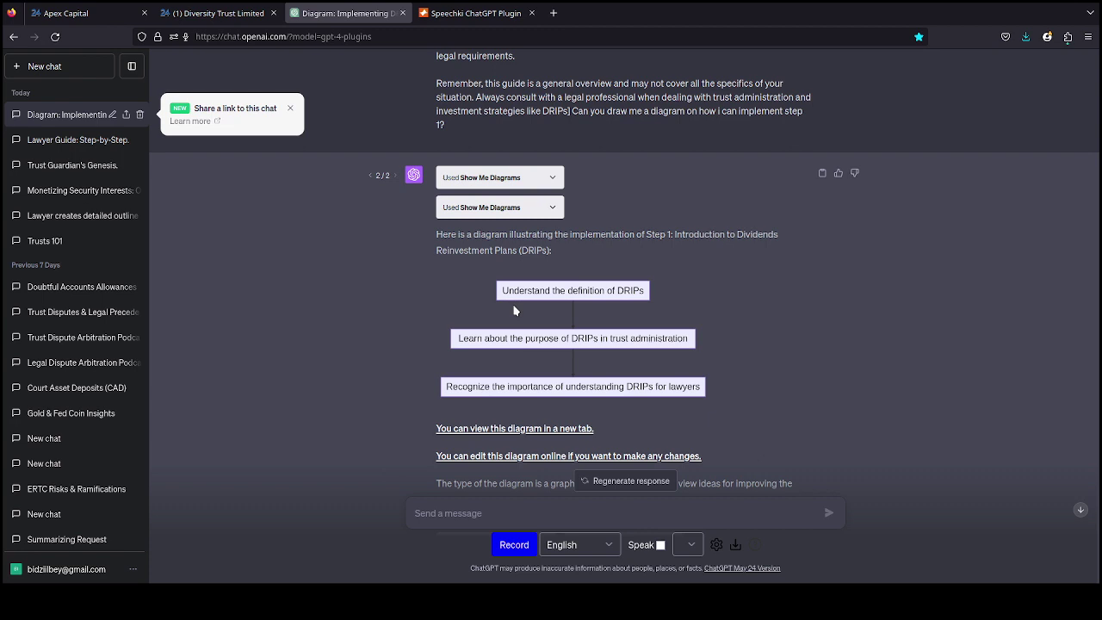
scroll(514, 311, down, 3)
click(487, 507)
text(You are a Lawyer)
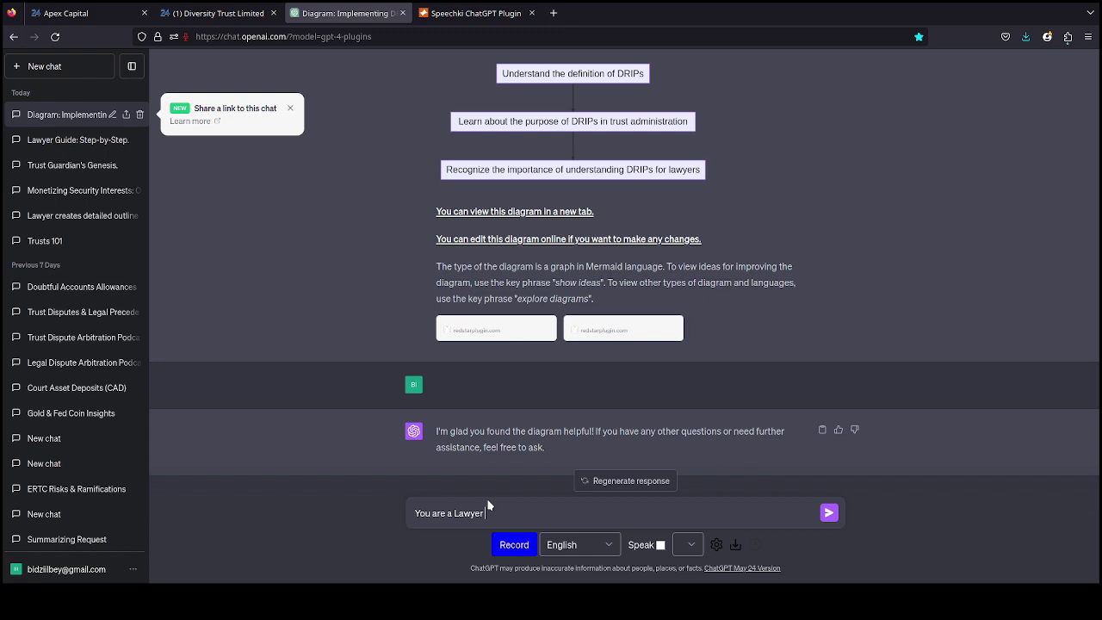
text(using this diagram)
text(can you draft me step by step guide to implementing this step; Create a class syllabus and c)
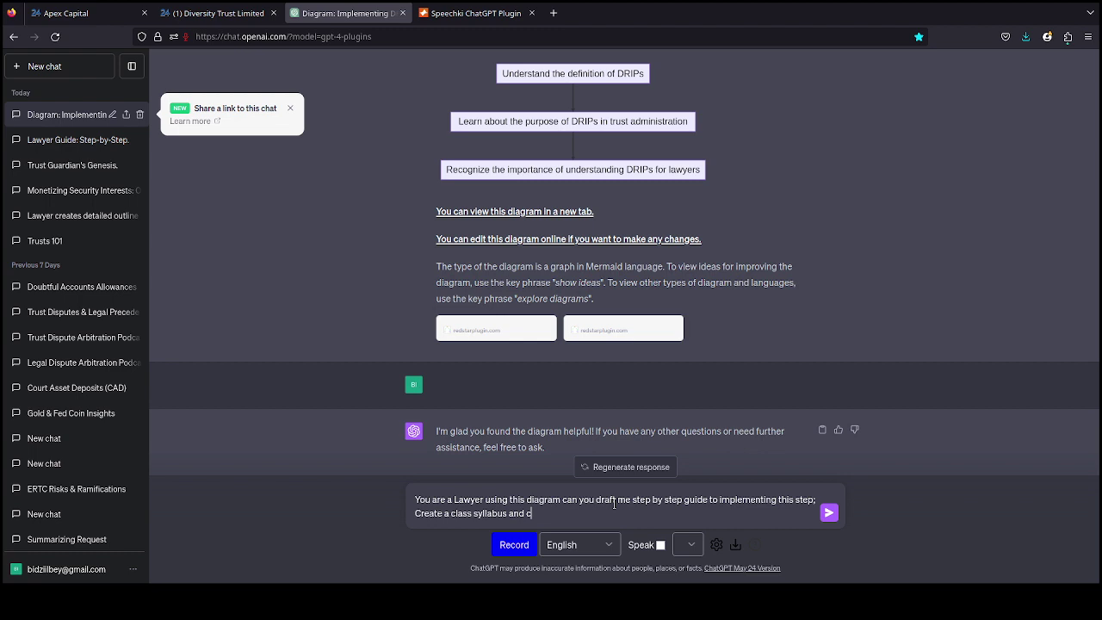
text(ourse)
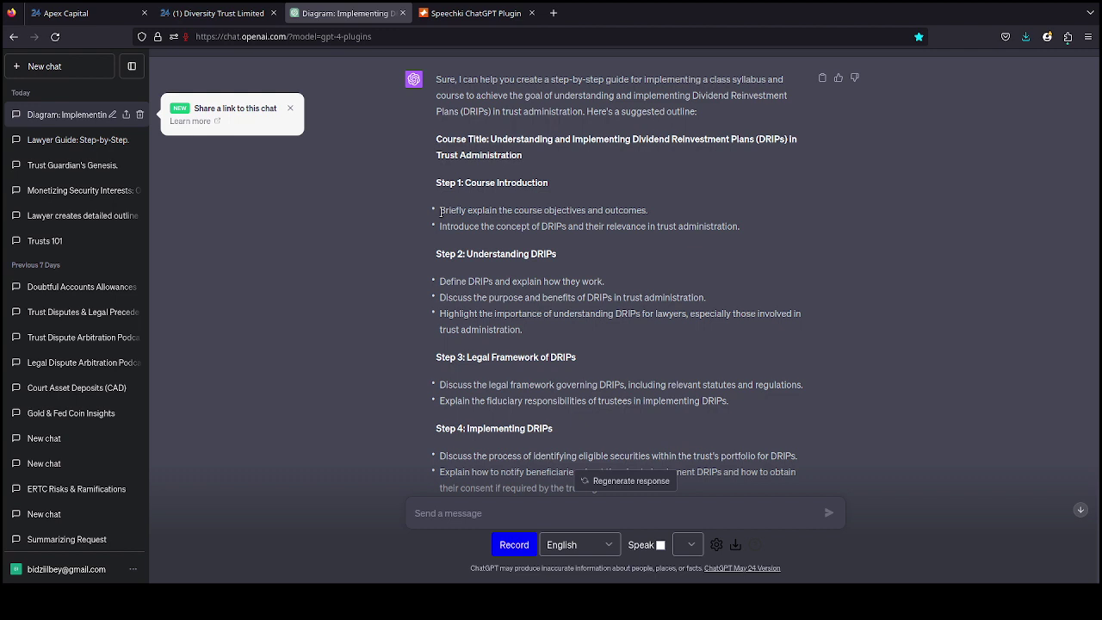
Step: Draft a Lawyer prompt using Regulation J and this outline for a step by step implementation guide detailing the benefits of a DRIP disbursing trust proceeds
scroll(585, 195, down, 10)
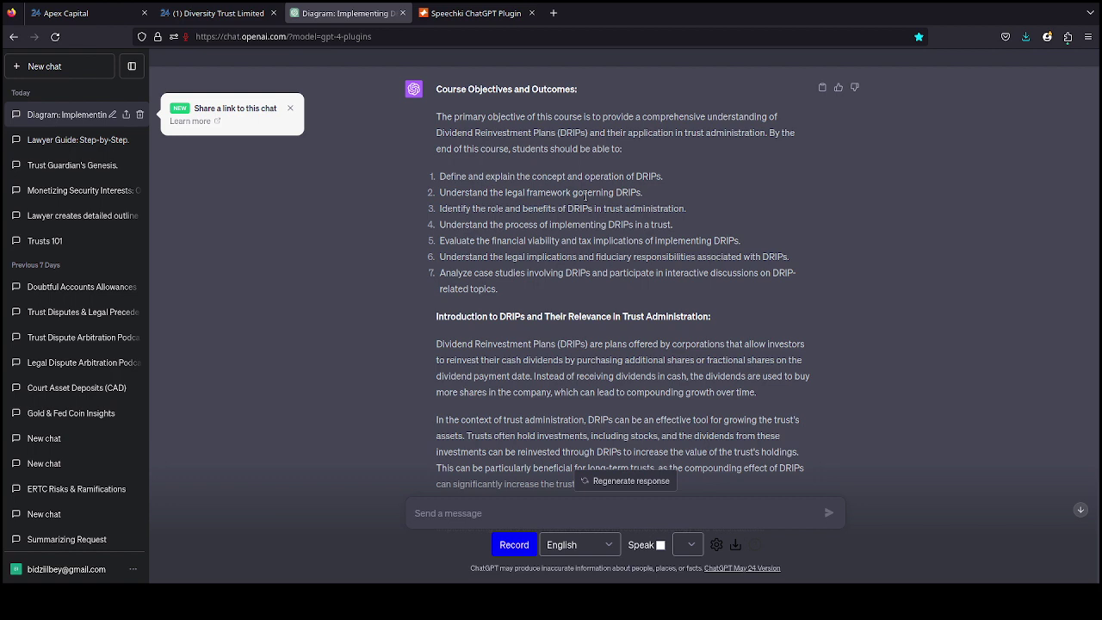
click(525, 517)
text(You are Lawyer;Using Regulation J inconjuction)
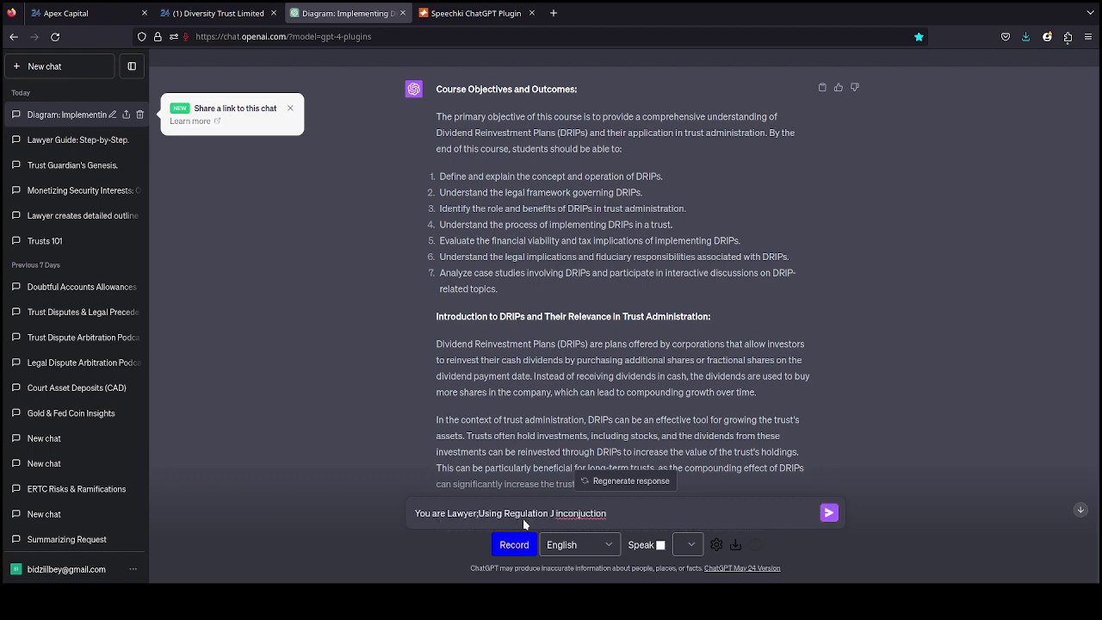
text(this)
text(outline can create a step by step implemention guide that explain in great detail the bene)
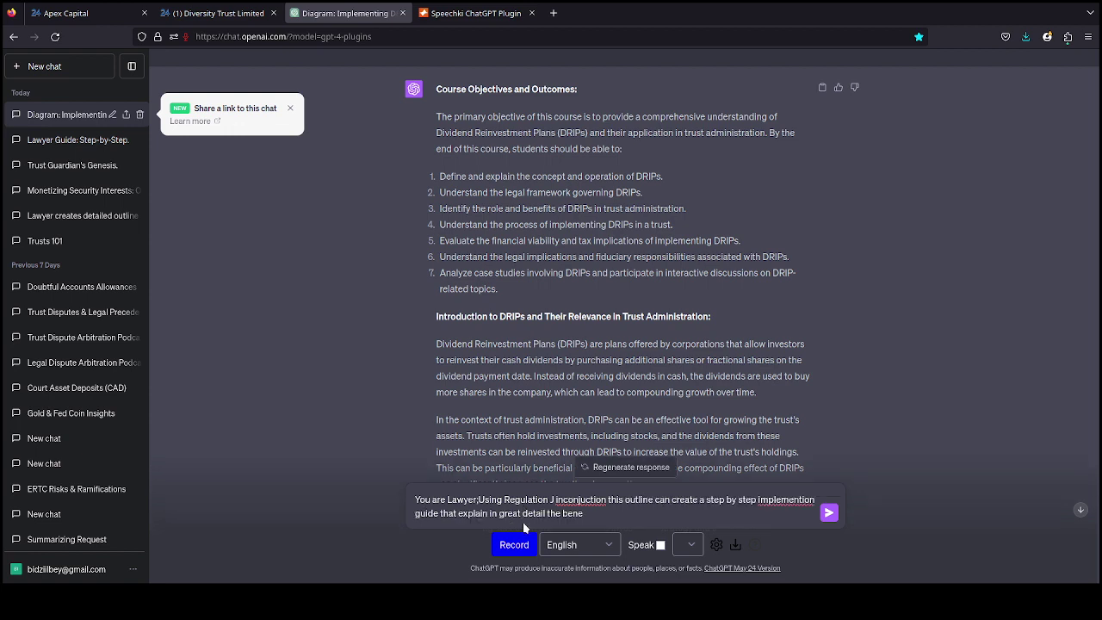
text(fits of a DRIP being used that disburse proceeds held in Tr)
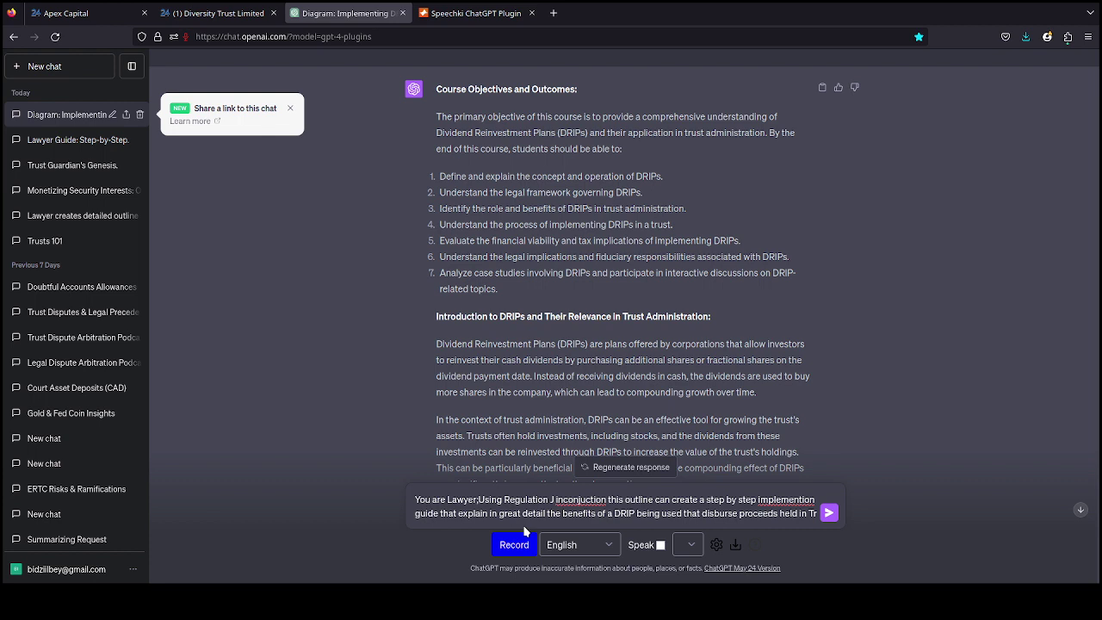
Step: Correct the prompt's wording so the DRIP is described as a vehicle for disbursing proceeds held in Trust, and send it
text(sut)
key(BackSpace)
key(BackSpace)
key(BackSpace)
key(BackSpace)
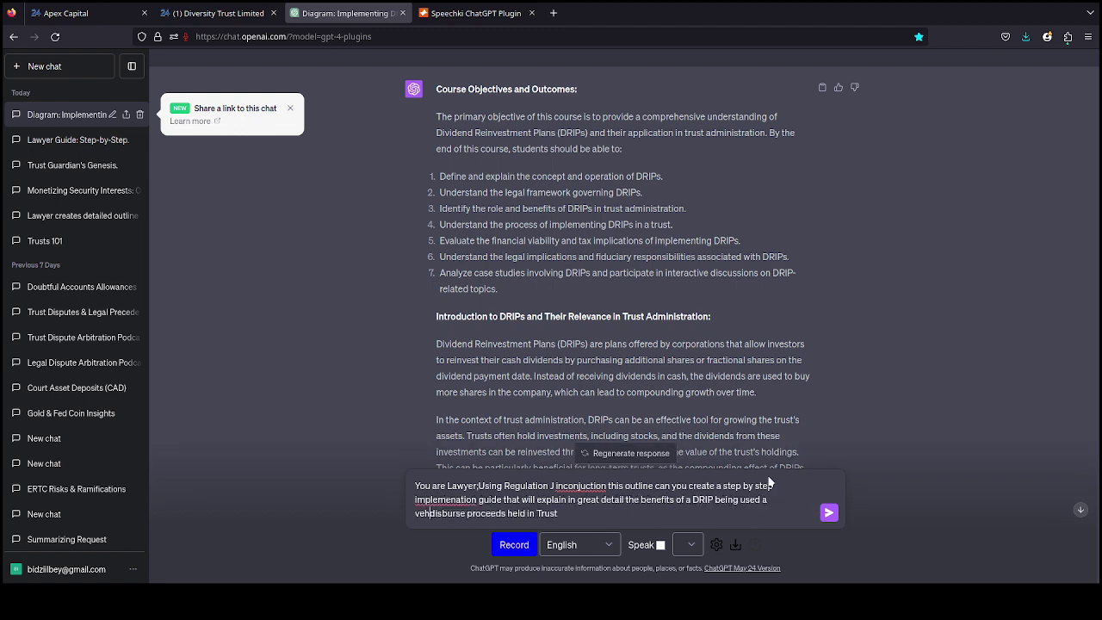
text(i)
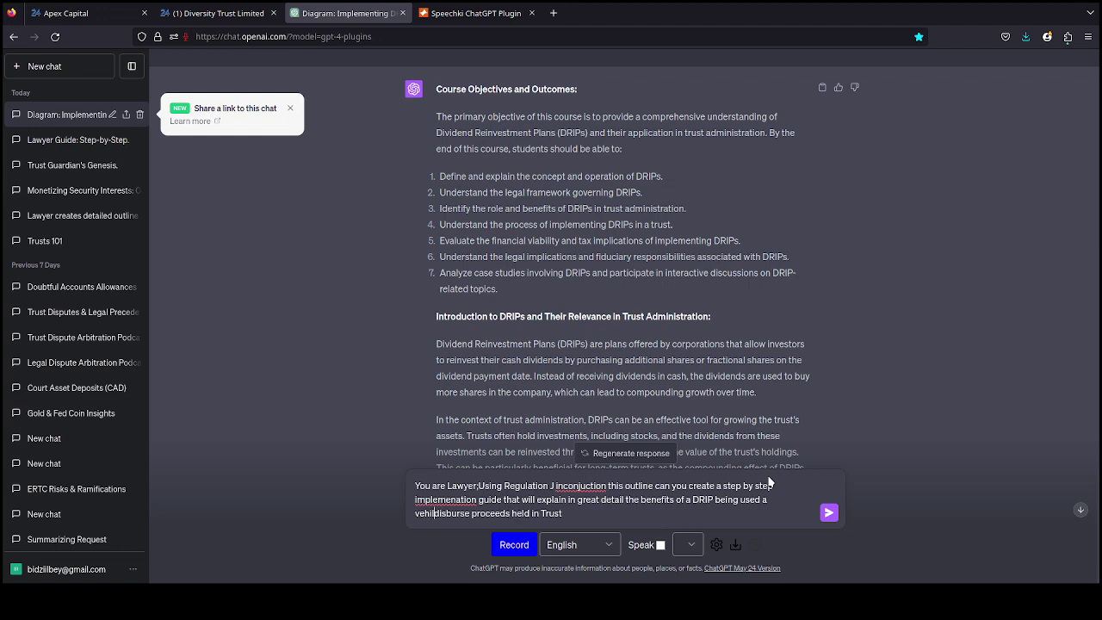
text(cle)
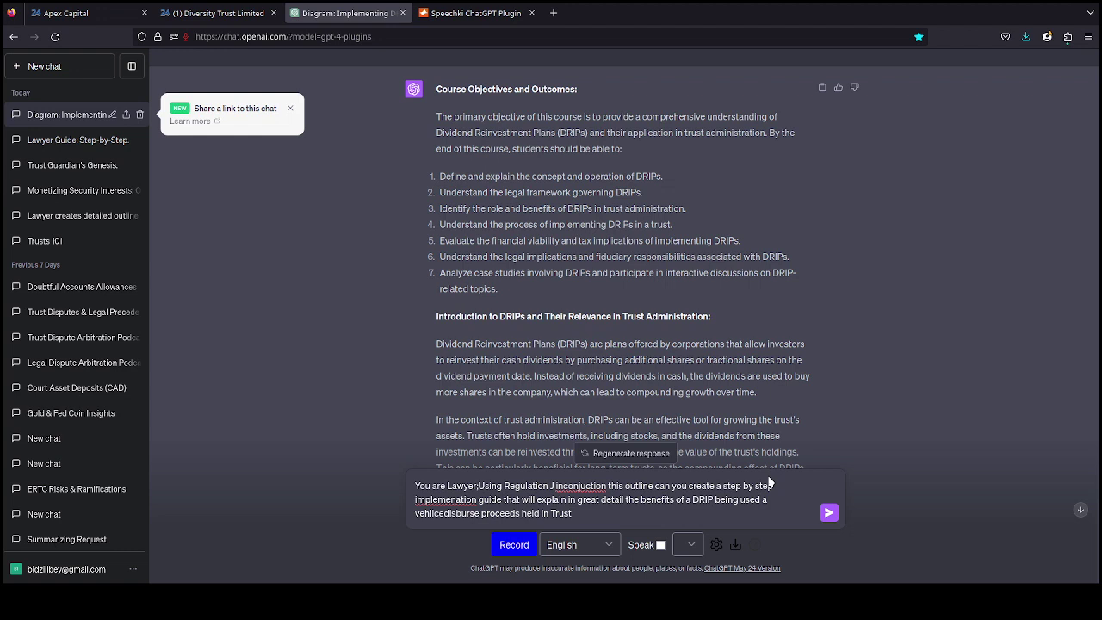
key(Return)
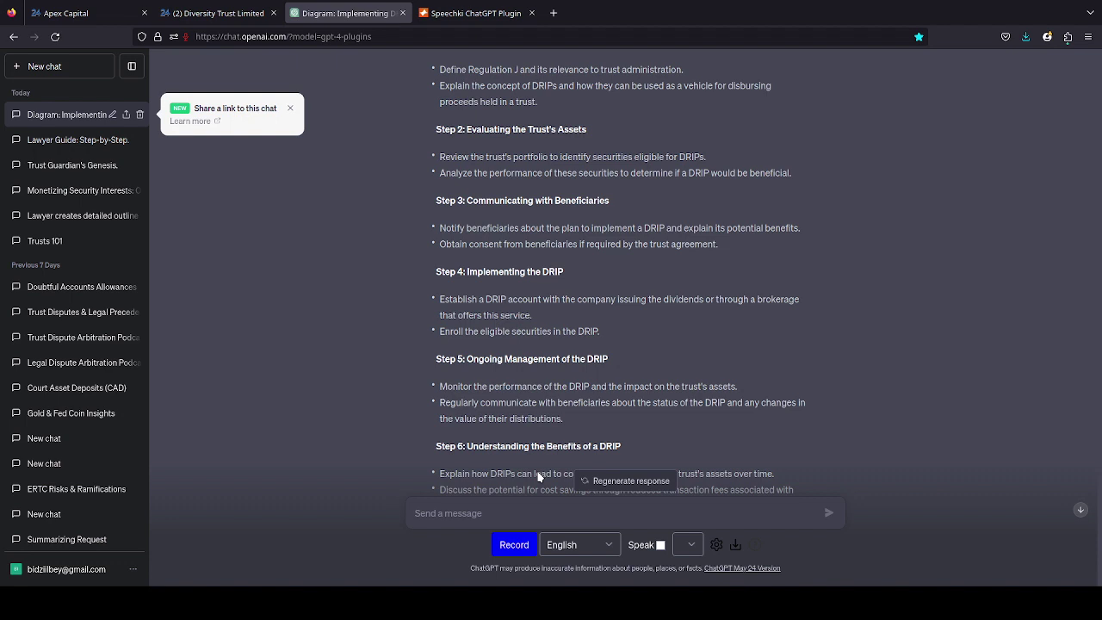
Step: Prompt as a Civil Law Notary with the outline's Step 1 bullets on defining Regulation J and explaining DRIPs as a vehicle for disbursing trust proceeds
scroll(496, 301, up, 3)
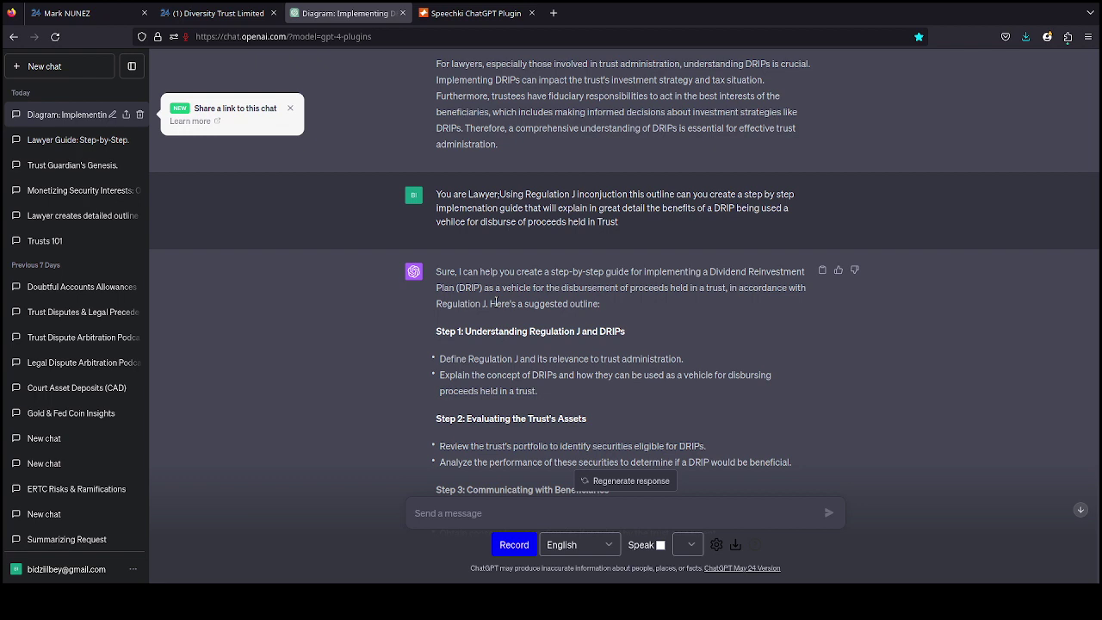
scroll(508, 292, down, 2)
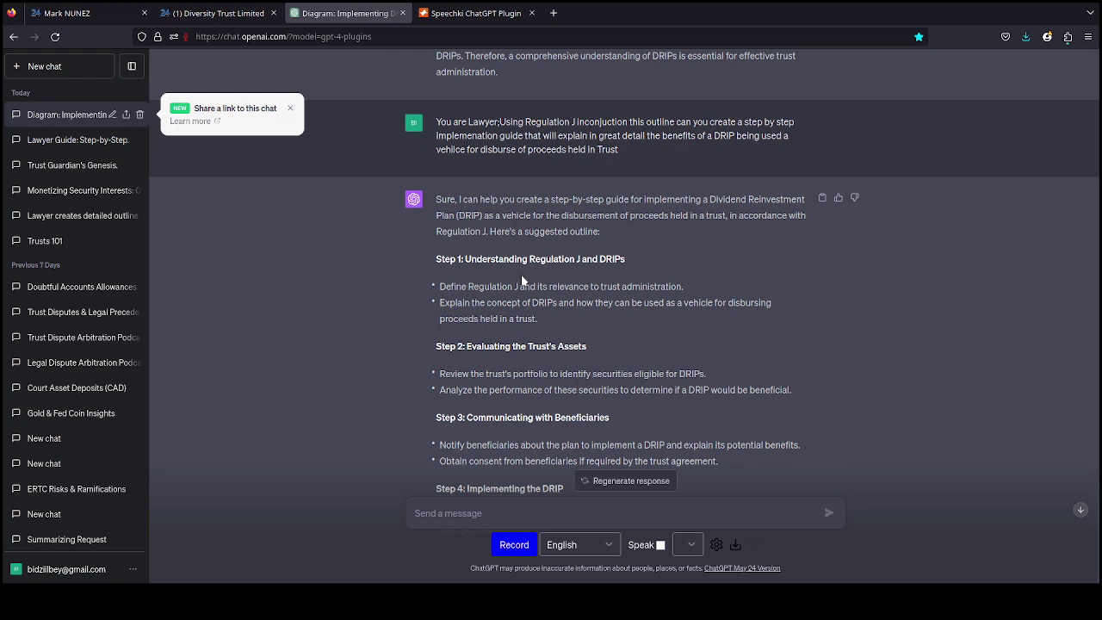
scroll(522, 281, down, 2)
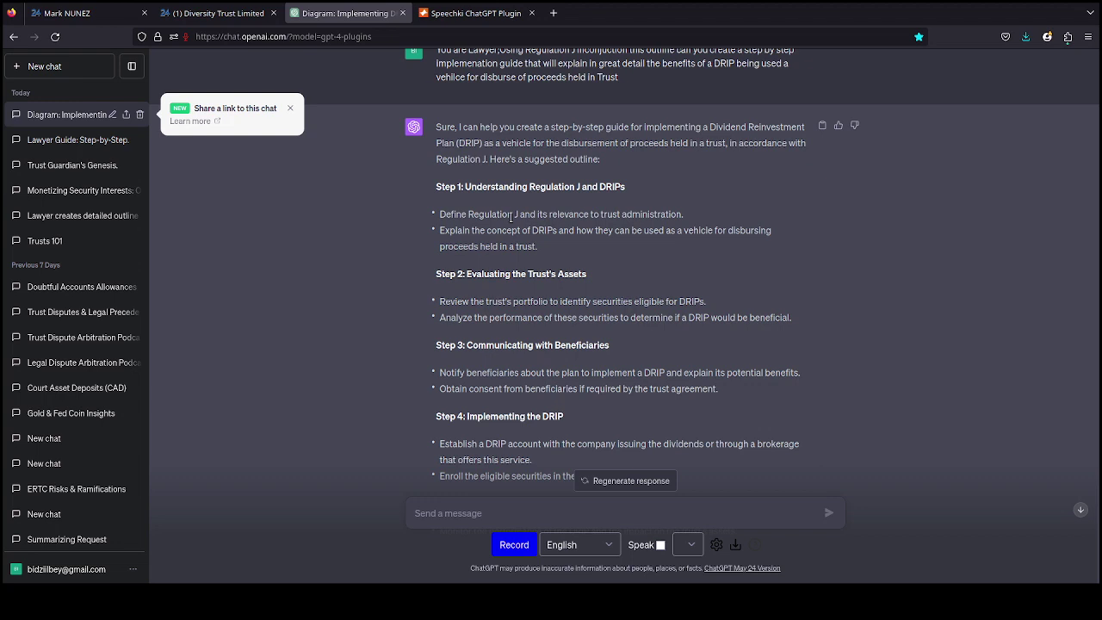
click(524, 487)
text(Define Regulation J and its relevance to trust administration. Explain the concept of DRIPs and how they can be used as a vehicle for disbursing proceeds held in a trust.)
key(ctrl+Home)
text(You are a C)
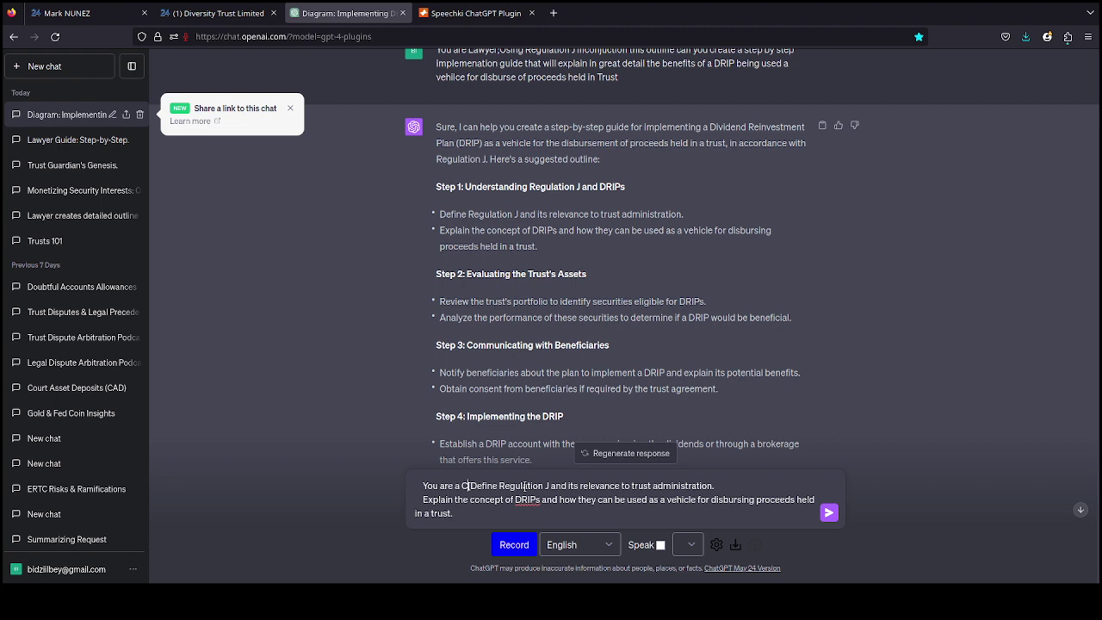
text(ivil Law Notar)
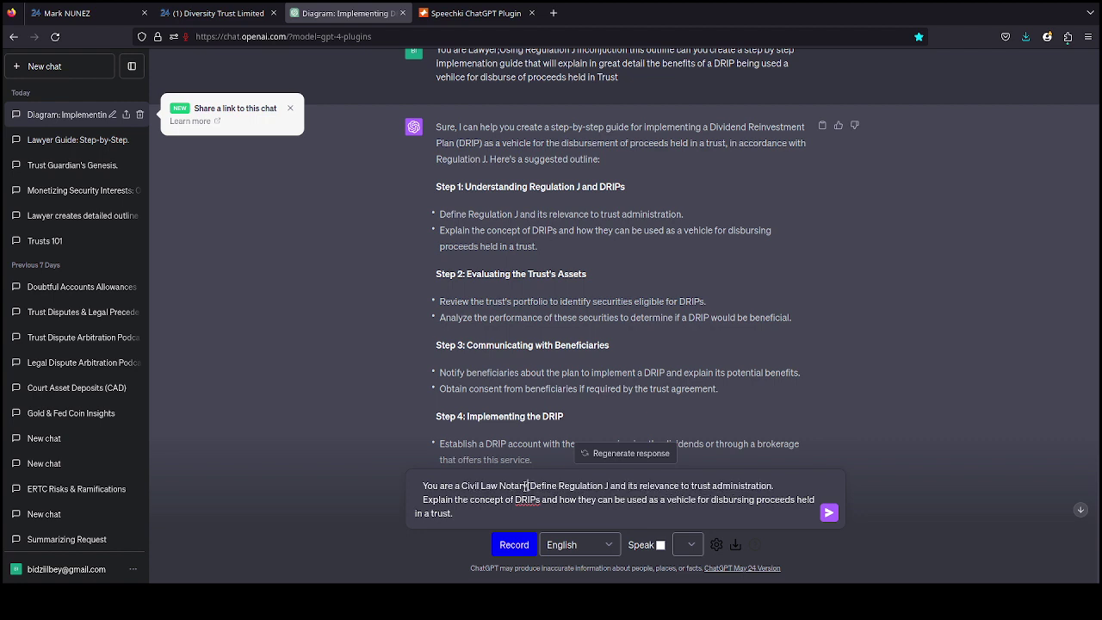
text(y)
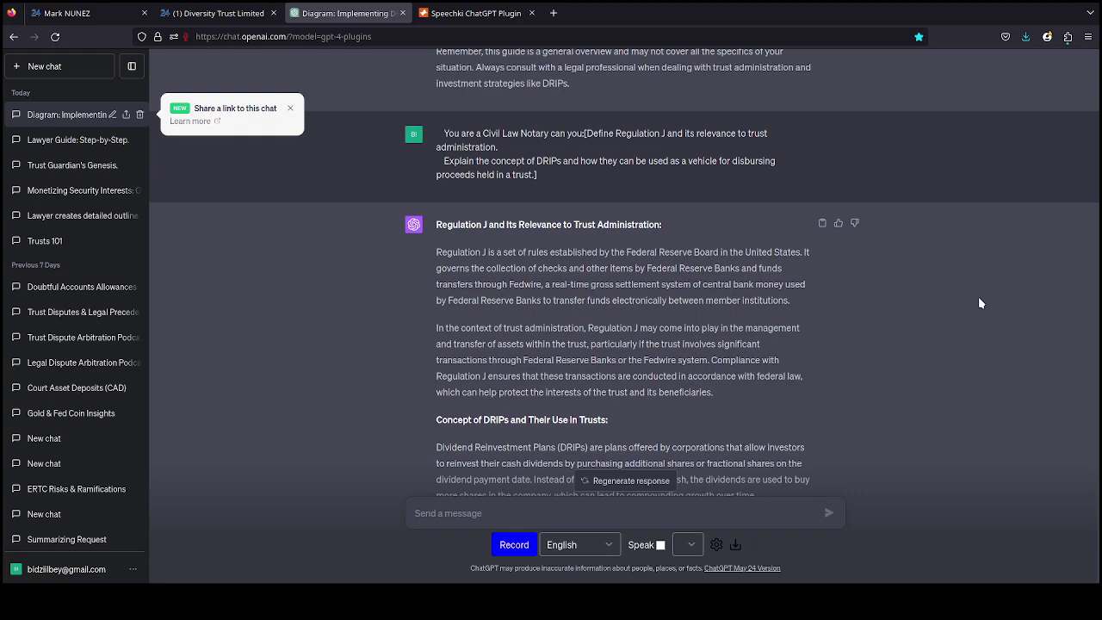
scroll(484, 336, up, 5)
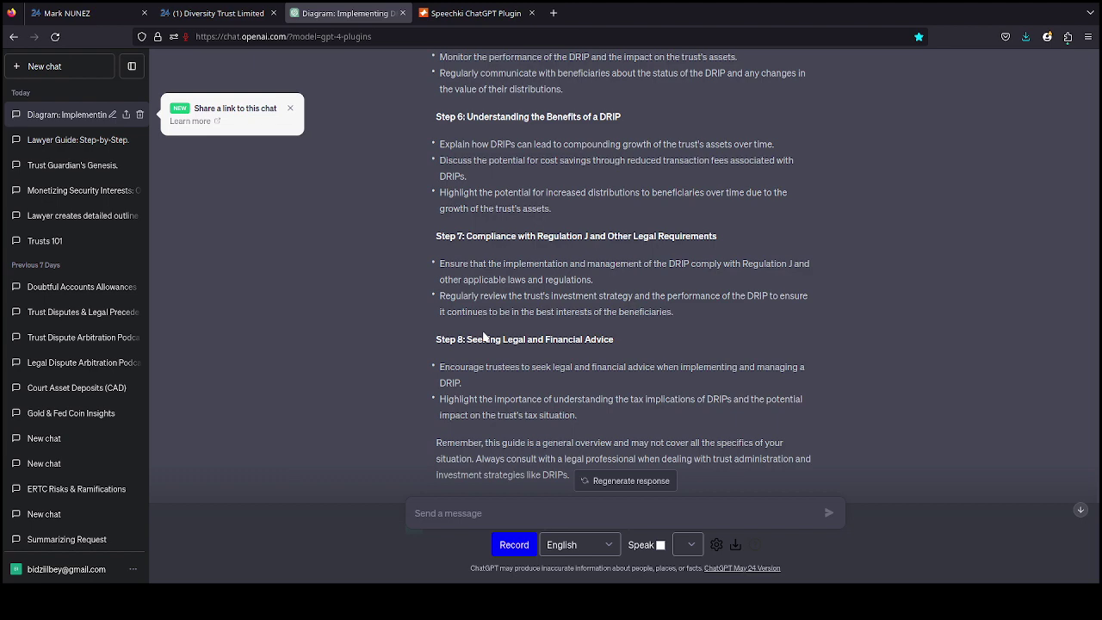
scroll(490, 413, down, 10)
click(504, 511)
text(You)
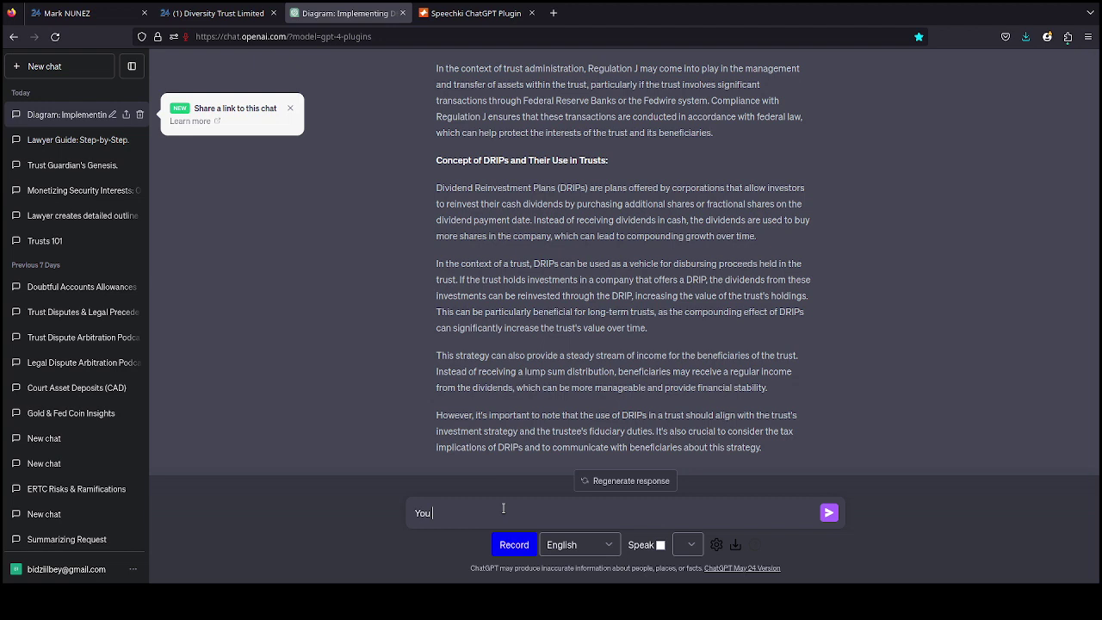
key(BackSpace)
key(BackSpace)
key(BackSpace)
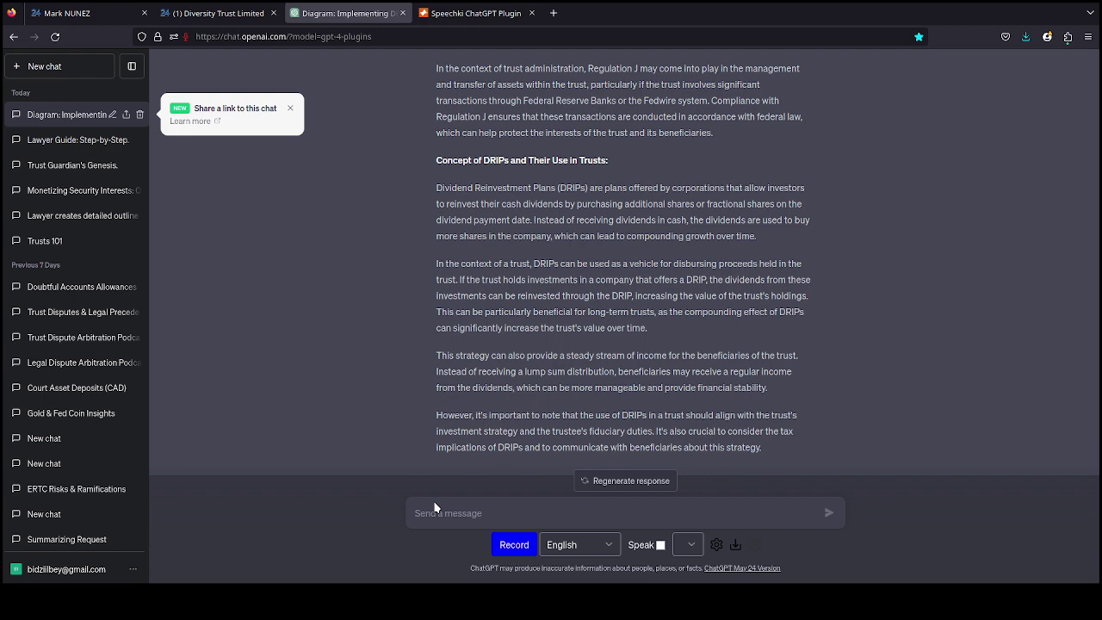
Step: Try to dictate and send a lawyer prompt asking for UCC1, UCC3 and UCC5 verbiage that allows this type of implementation
key(space)
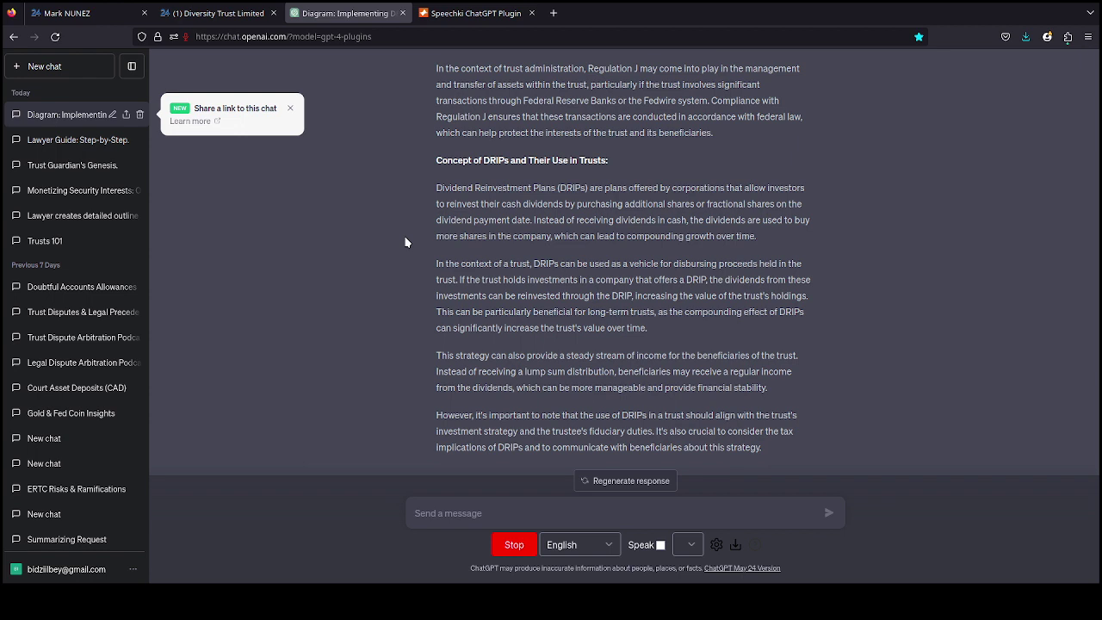
click(513, 546)
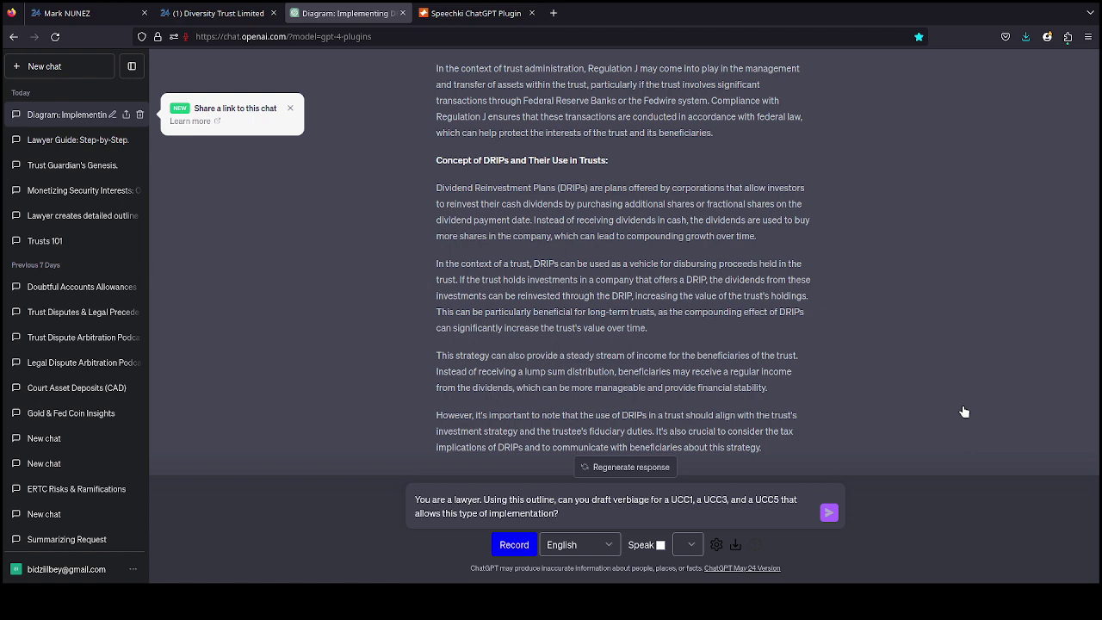
key(Return)
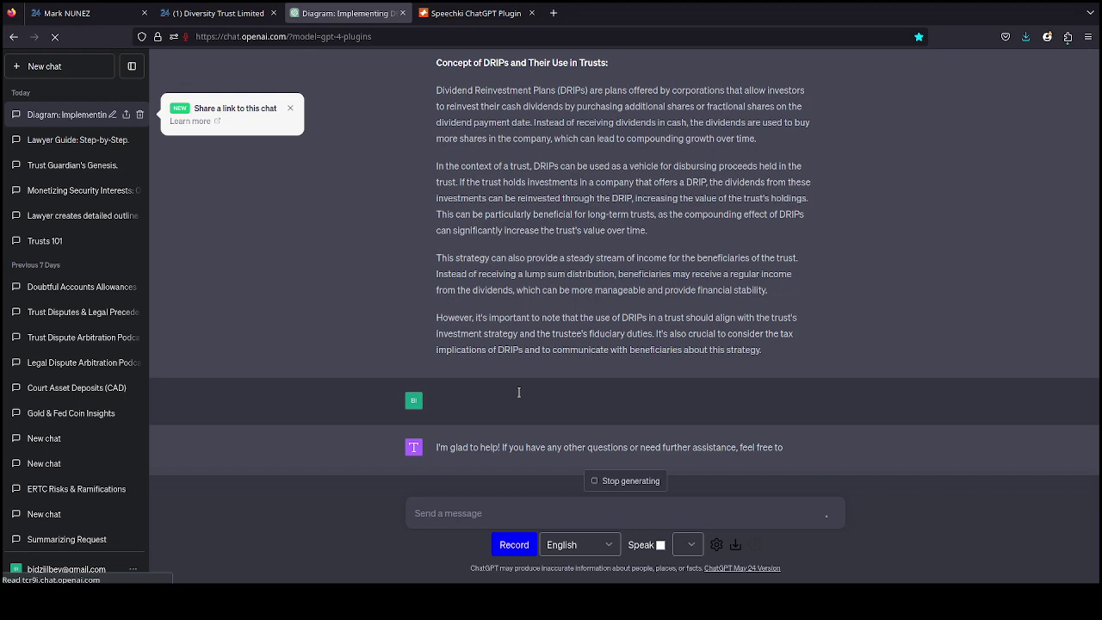
scroll(514, 370, up, 3)
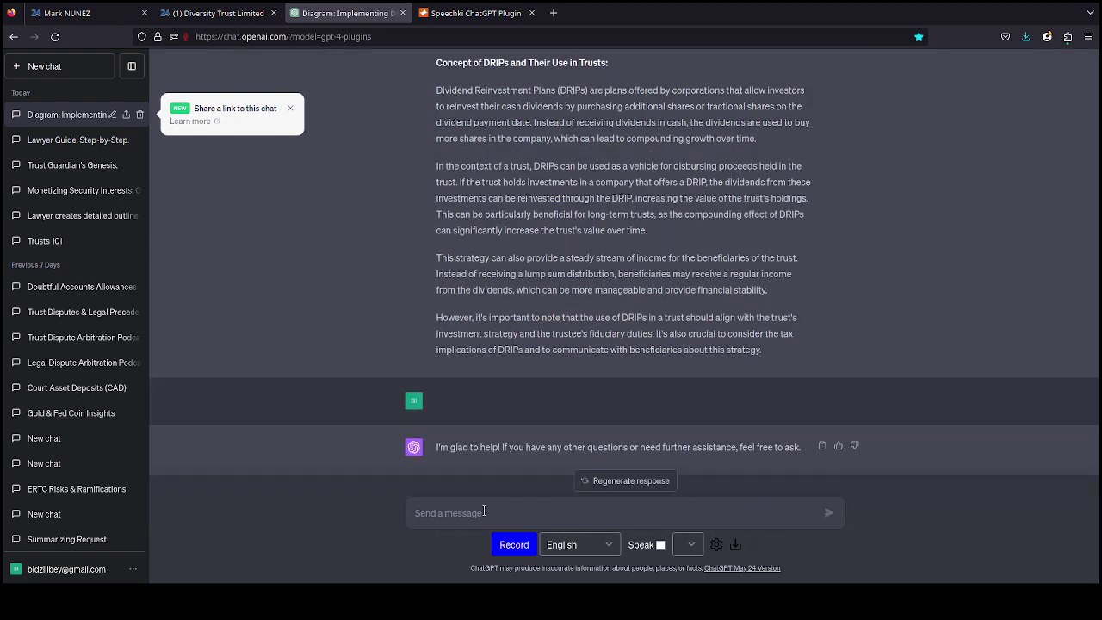
text(Yo)
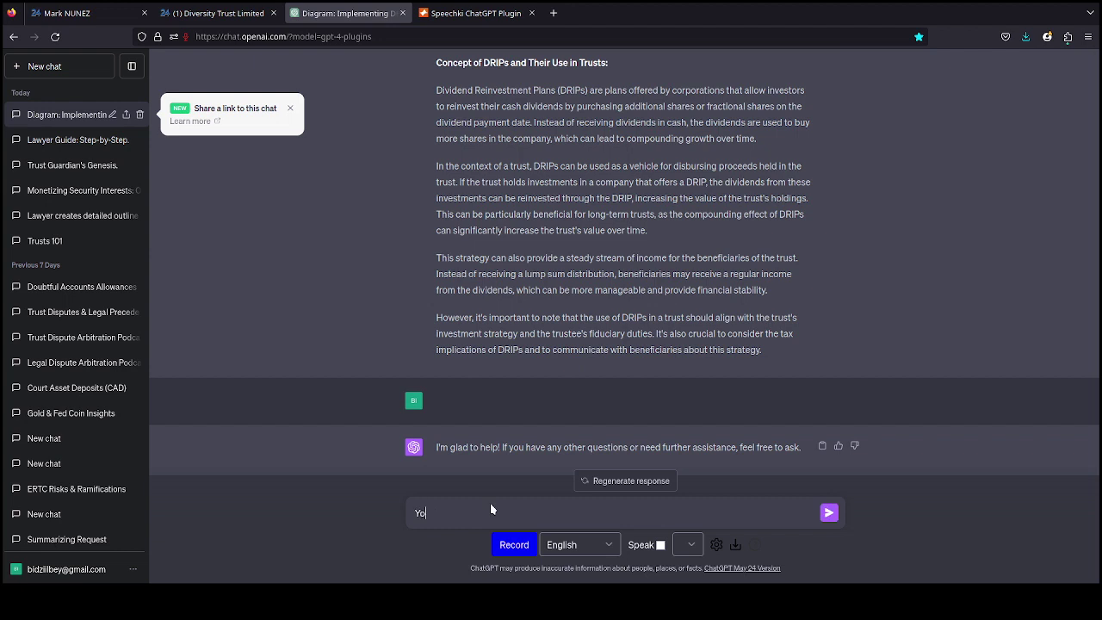
text(u are)
key(ctrl+a)
key(BackSpace)
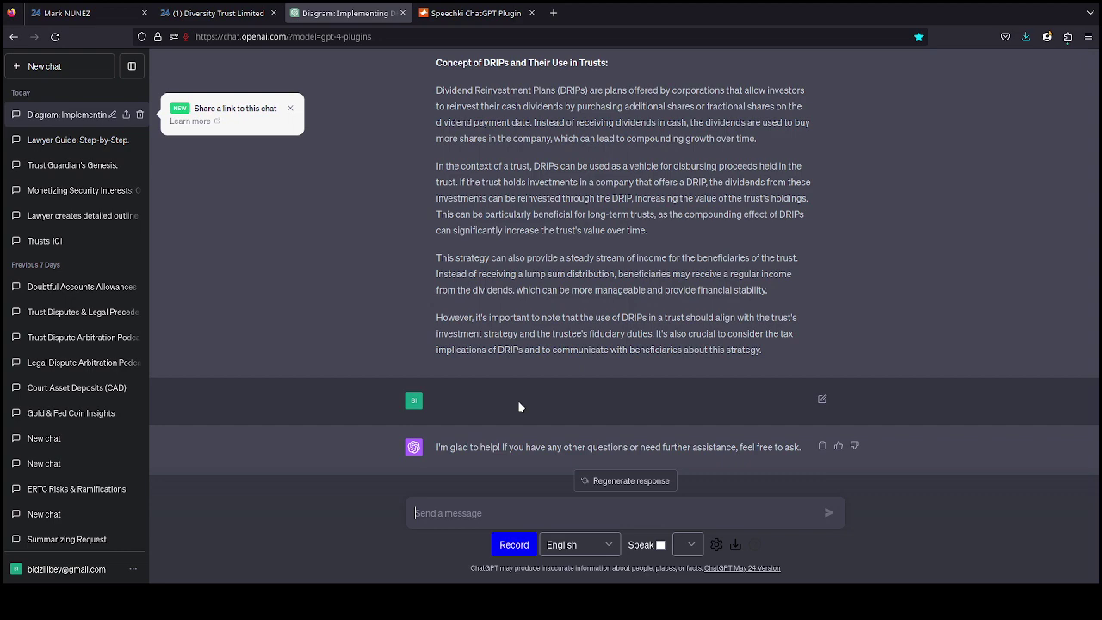
Step: Begin a new "You are a Lawyer" prompt that uses this outline as guide and asks for drafted verbiage
scroll(590, 301, up, 10)
scroll(585, 314, down, 3)
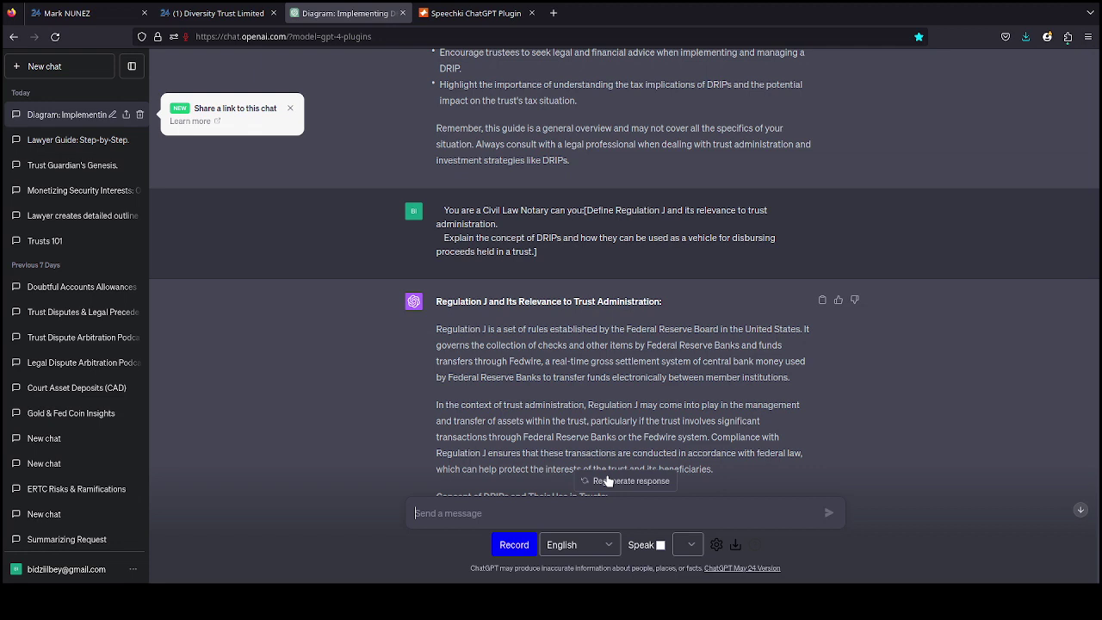
scroll(607, 480, down, 10)
text(You)
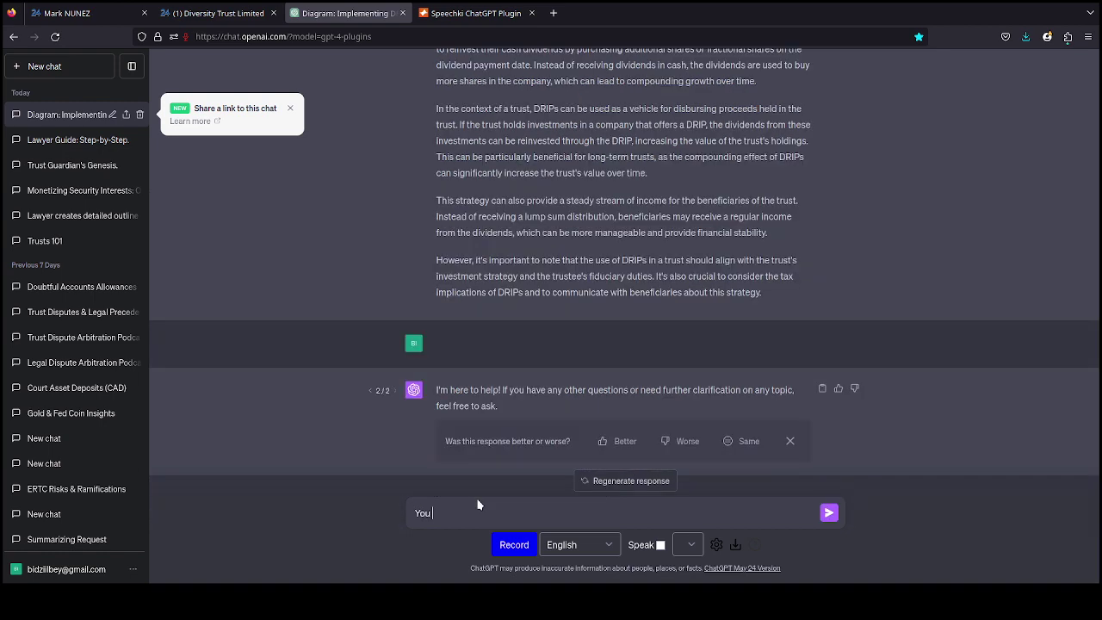
text( are a Lawyer)
text(, using this outline as gudie)
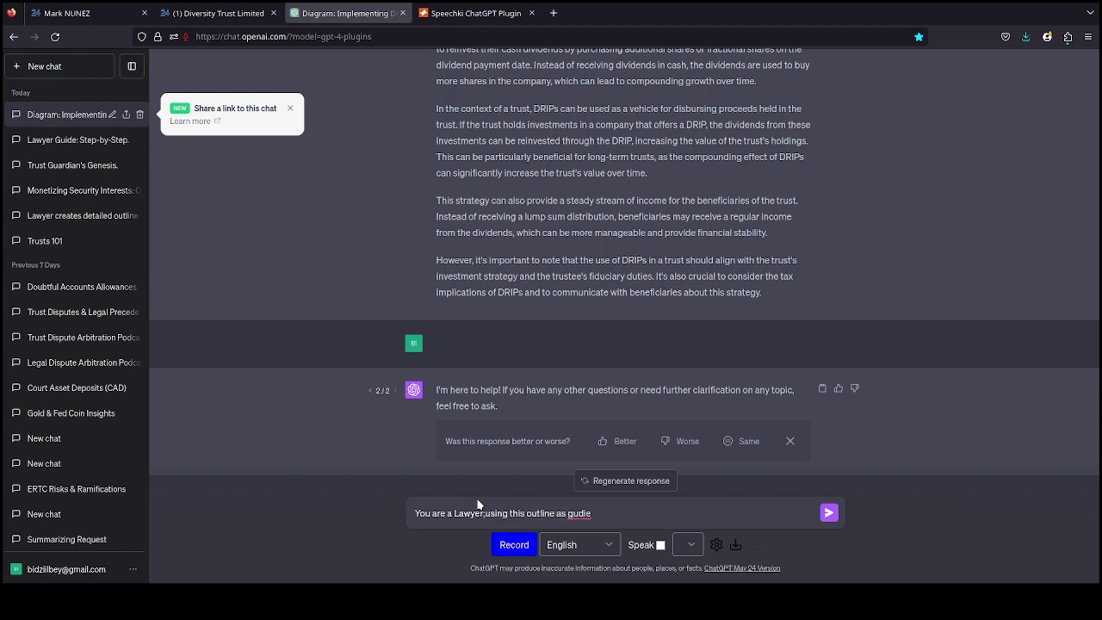
key(BackSpace)
key(BackSpace)
key(BackSpace)
text(id)
text(e can draft a me verb)
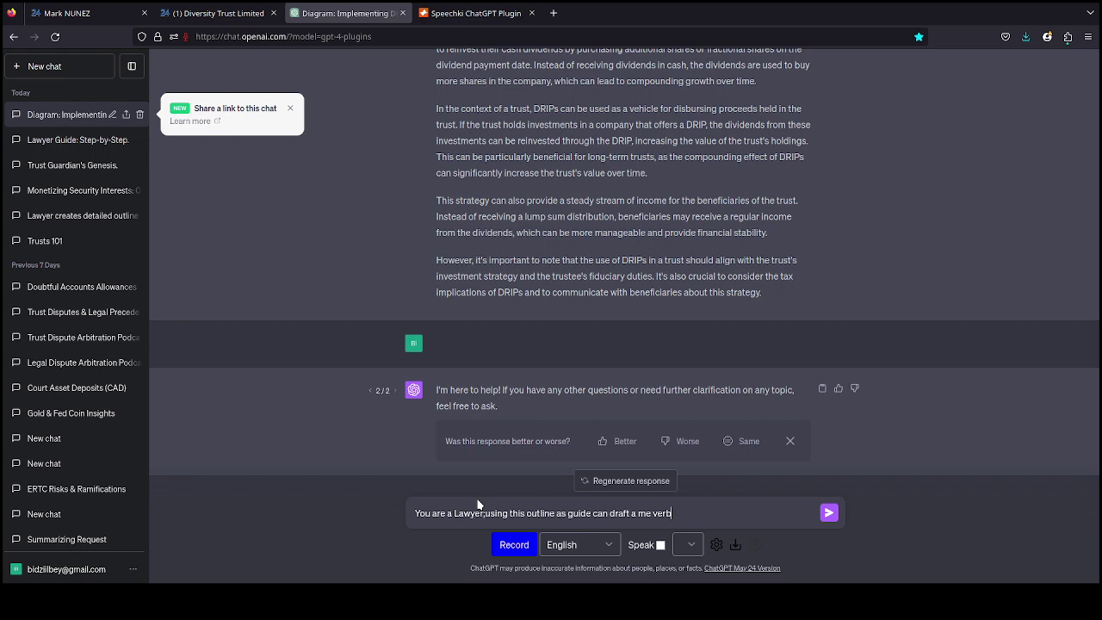
Step: Extend the Lawyer prompt to request verbiage for a UCC1, UCC3 and UCC5 that perfect the security interest
text(iage a UCC1,UCC3 and U)
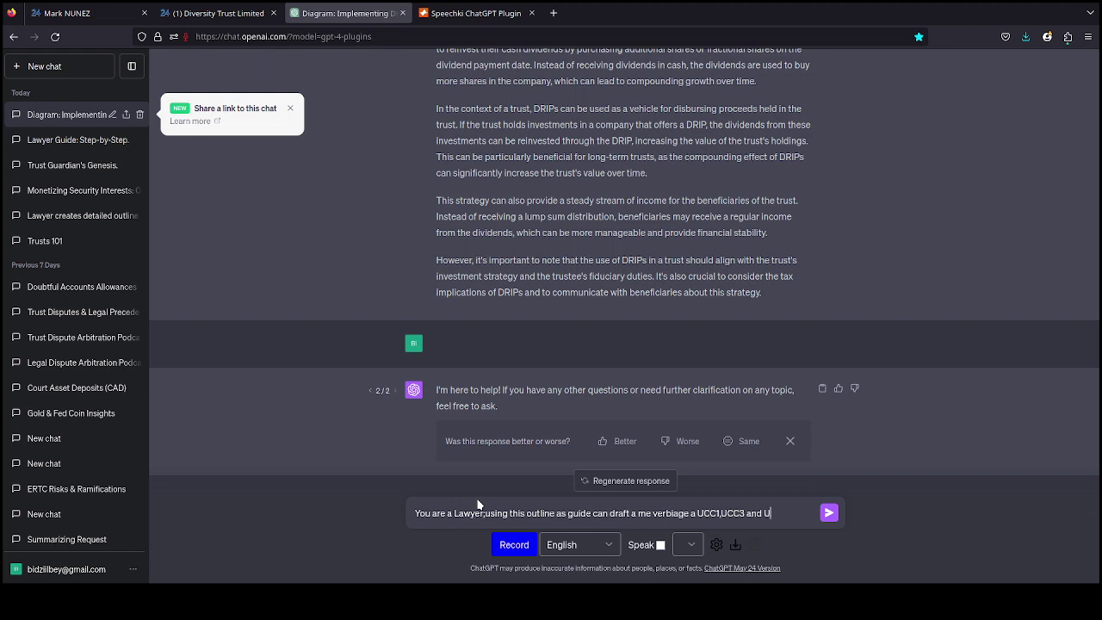
text(CC5)
text( th)
text(sa)
key(BackSpace)
key(BackSpace)
text(at per)
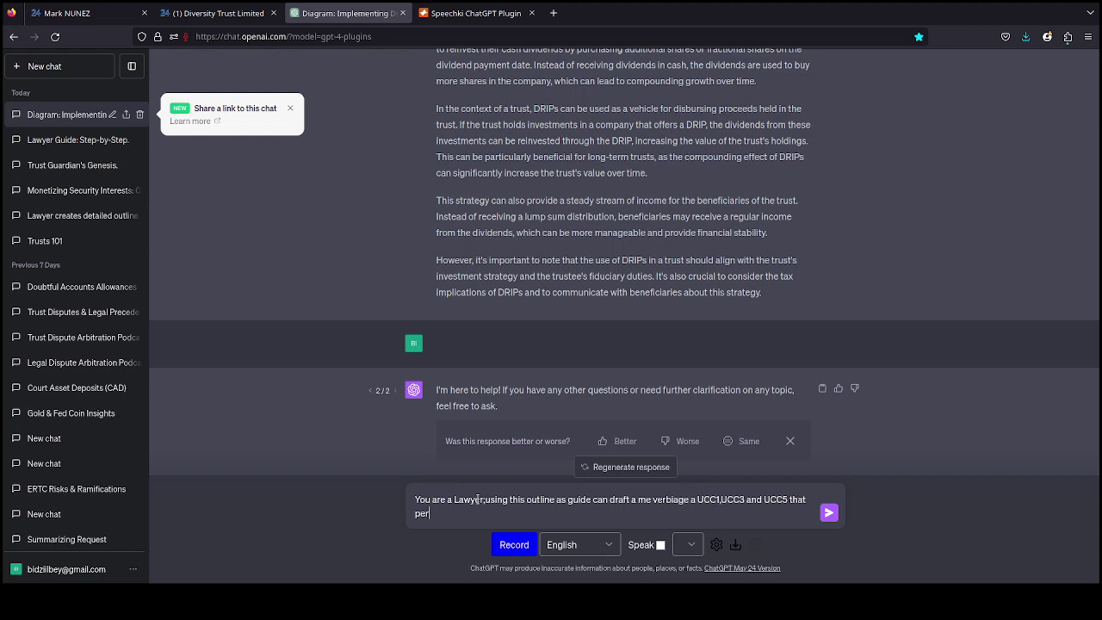
text(fect the security in)
text(s)
key(BackSpace)
key(BackSpace)
key(BackSpace)
text(interest)
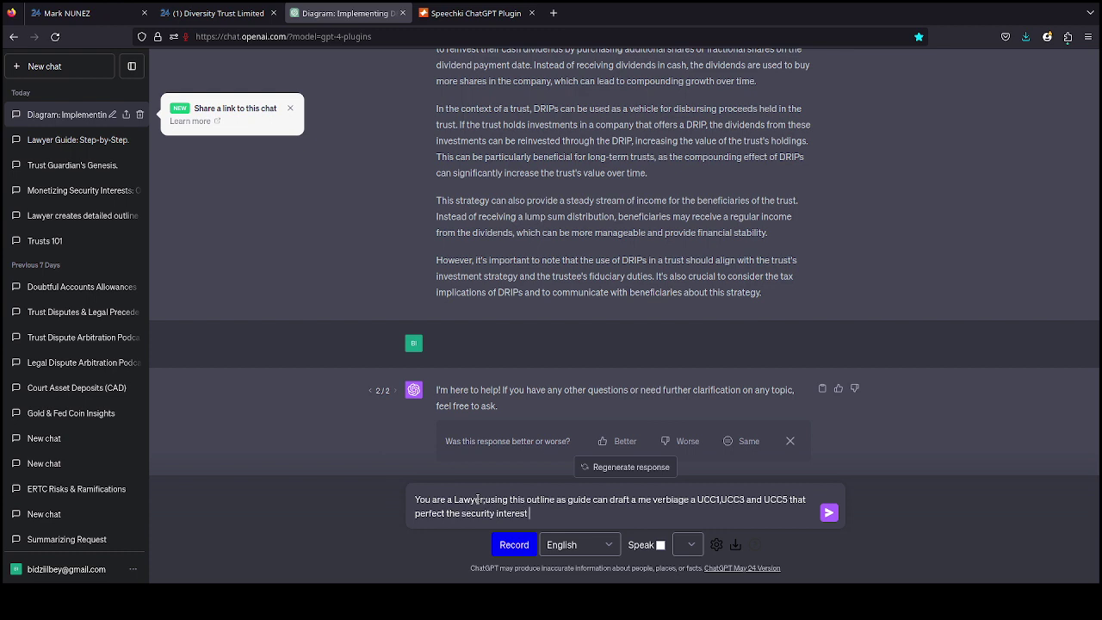
Step: Add the wording "in with regulation J using" to the Lawyer prompt
text(in with regau)
key(BackSpace)
key(BackSpace)
text(ulati)
key(BackSpace)
text(tionJ)
key(BackSpace)
key(BackSpace)
text(n J)
text(using)
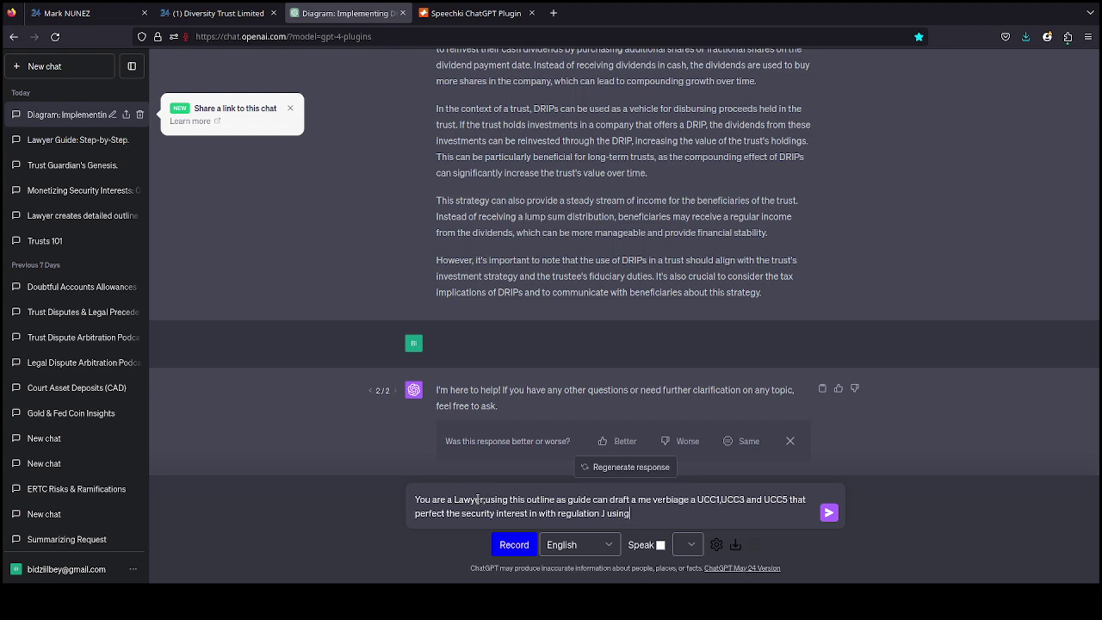
Step: Complete the Lawyer prompt with "a K1 for a disbursement" and send it
text( a K1)
text( F)
text( for)
text(dis)
text(b)
text(u)
text(rsement)
key(BackSpace)
key(BackSpace)
key(BackSpace)
key(BackSpace)
key(BackSpace)
key(BackSpace)
key(BackSpace)
key(BackSpace)
key(BackSpace)
key(BackSpace)
key(BackSpace)
text(a dsi\)
key(BackSpace)
key(BackSpace)
key(BackSpace)
text(e)
key(BackSpace)
text(isbure)
key(BackSpace)
text(sement)
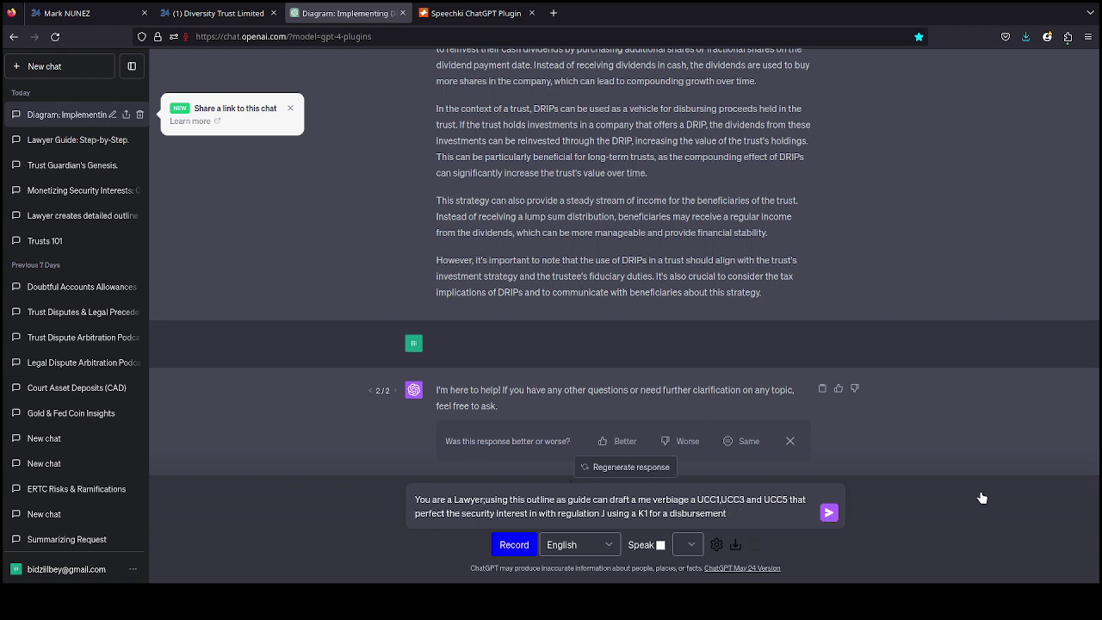
key(ctrl+a)
key(BackSpace)
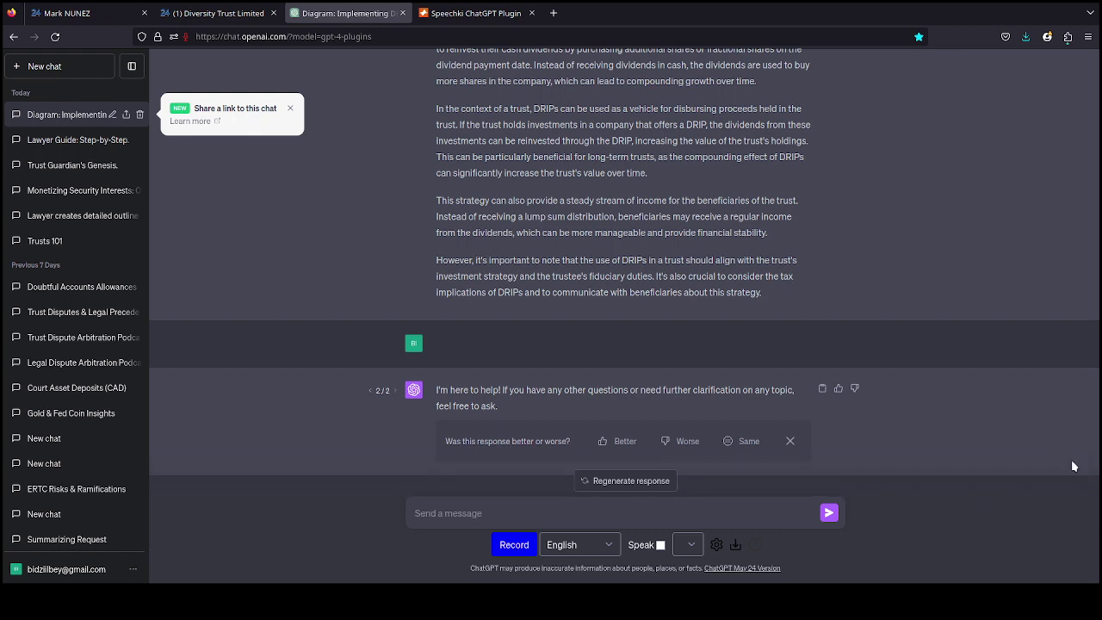
key(F5)
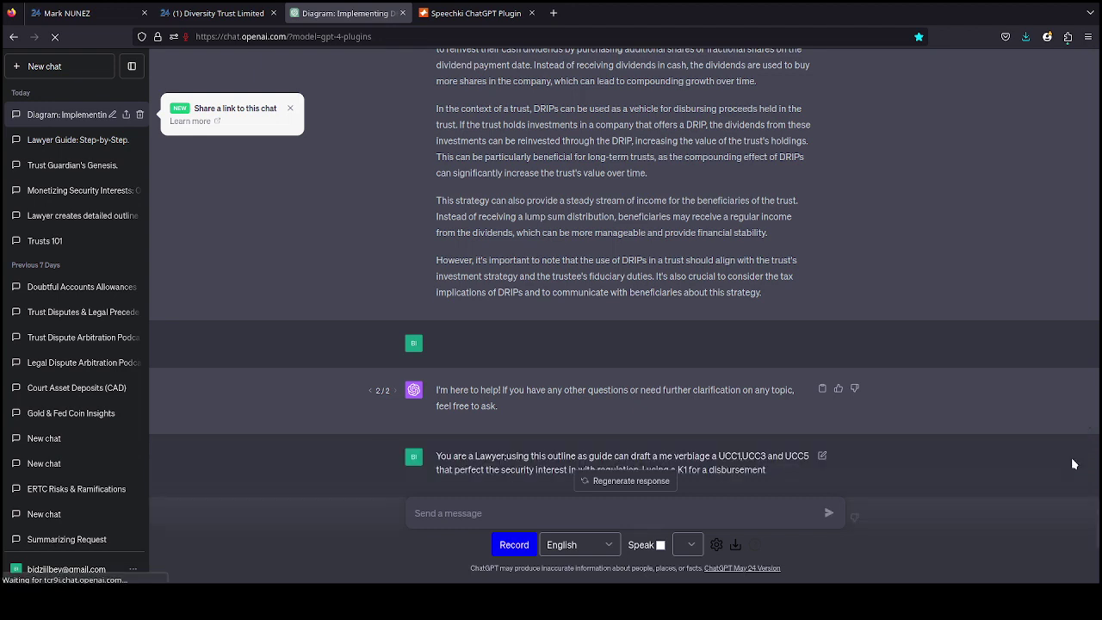
Step: Examine the reply's guidance on the UCC-1, UCC-3, UCC-5 and the Regulation J and K-1 disbursement
scroll(1055, 469, up, 3)
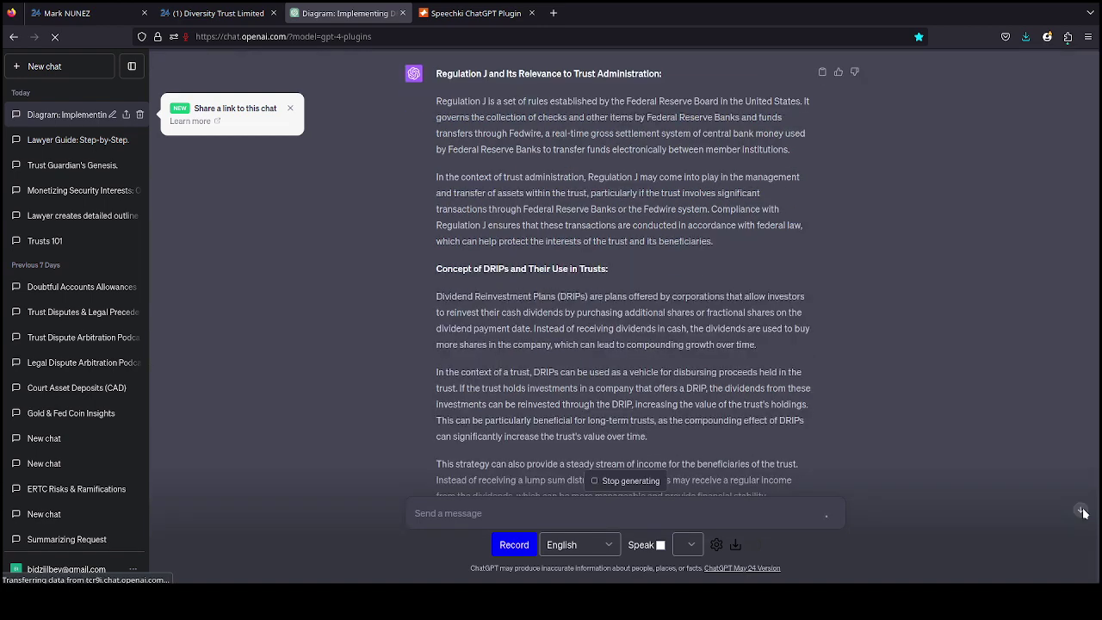
click(1082, 511)
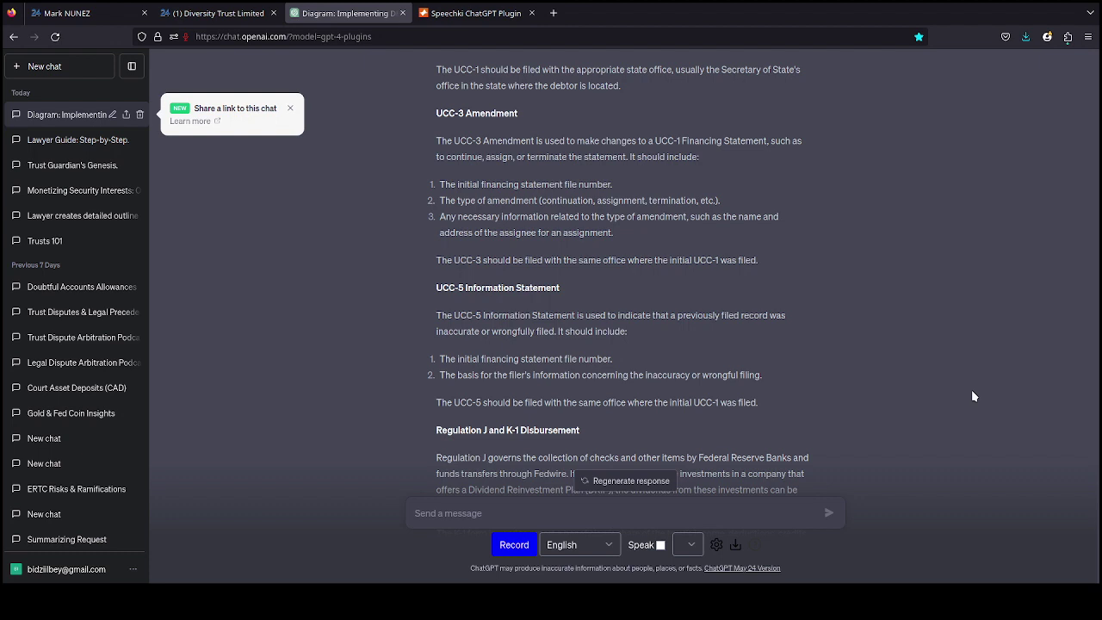
scroll(511, 310, down, 2)
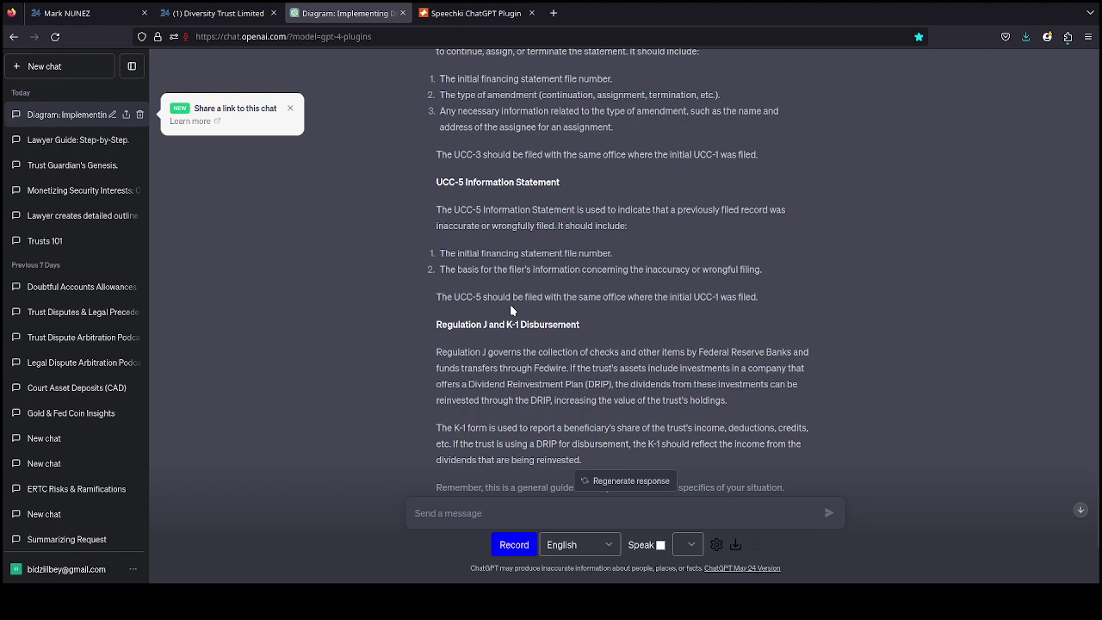
scroll(509, 304, up, 4)
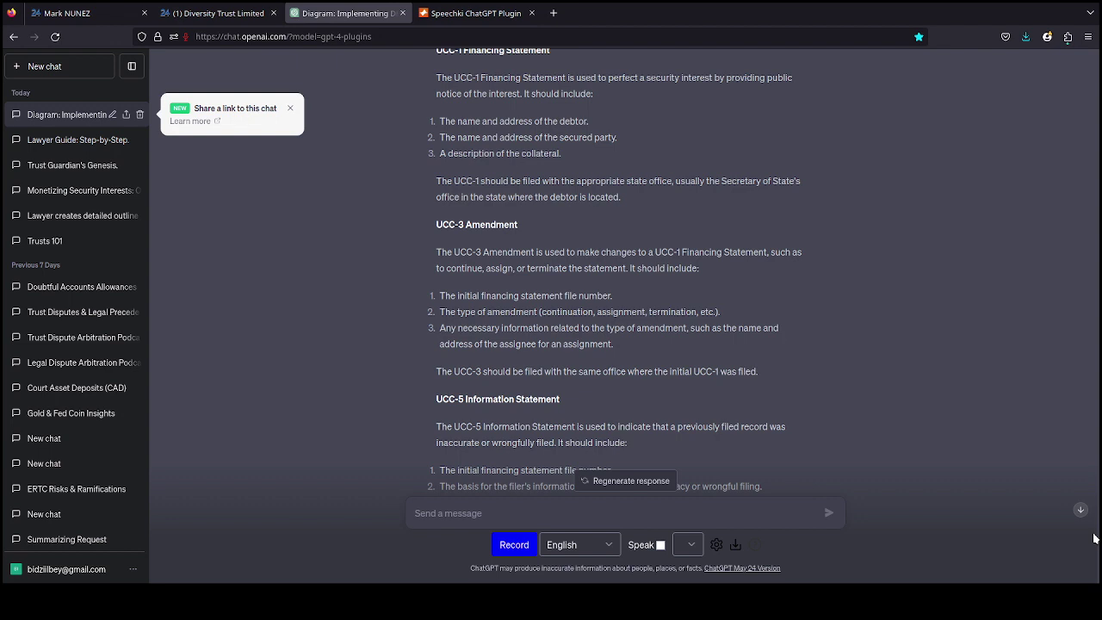
scroll(762, 270, up, 5)
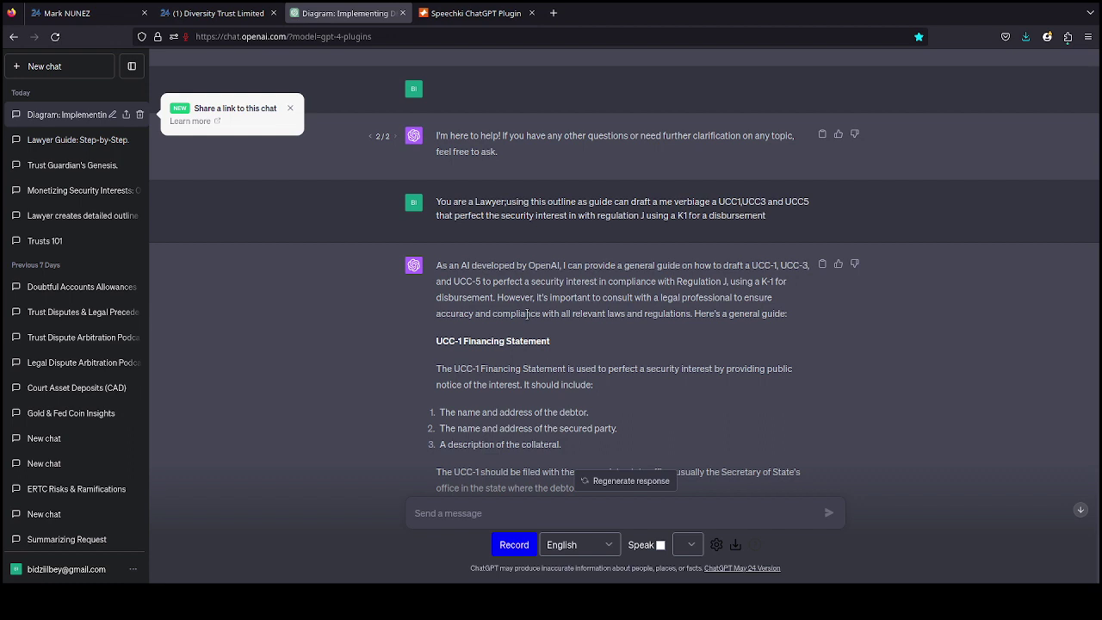
scroll(527, 313, down, 2)
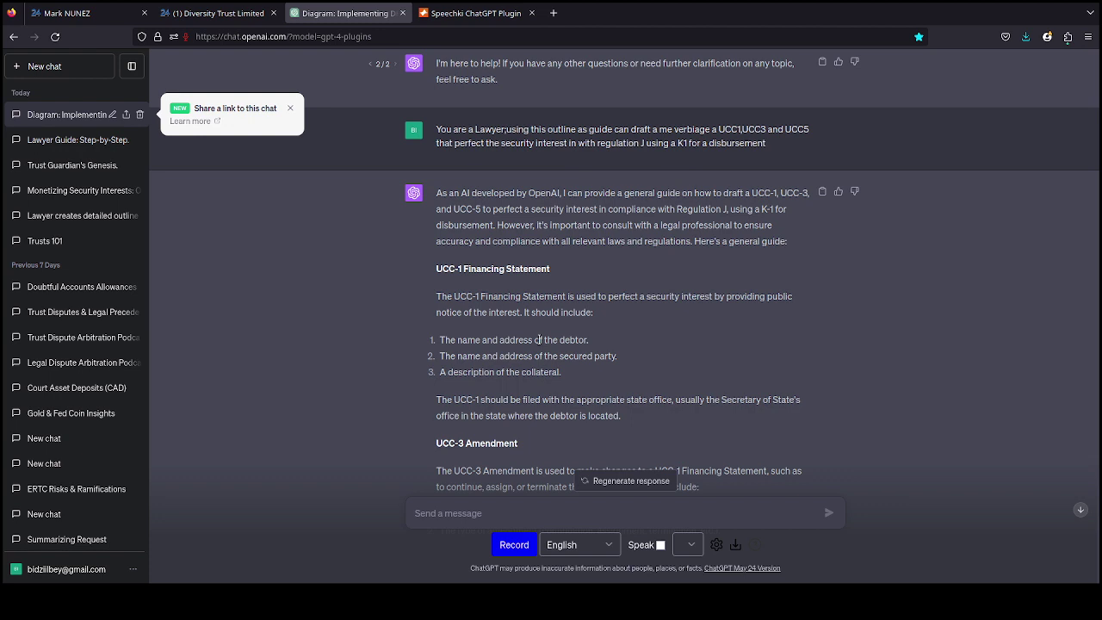
scroll(539, 339, down, 2)
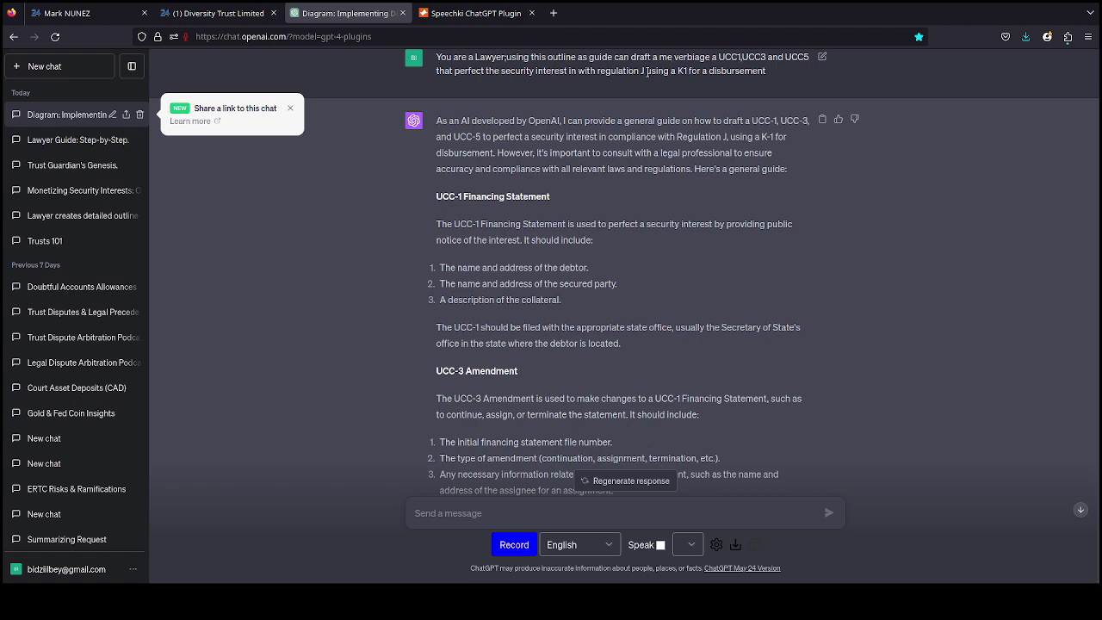
scroll(581, 291, up, 1)
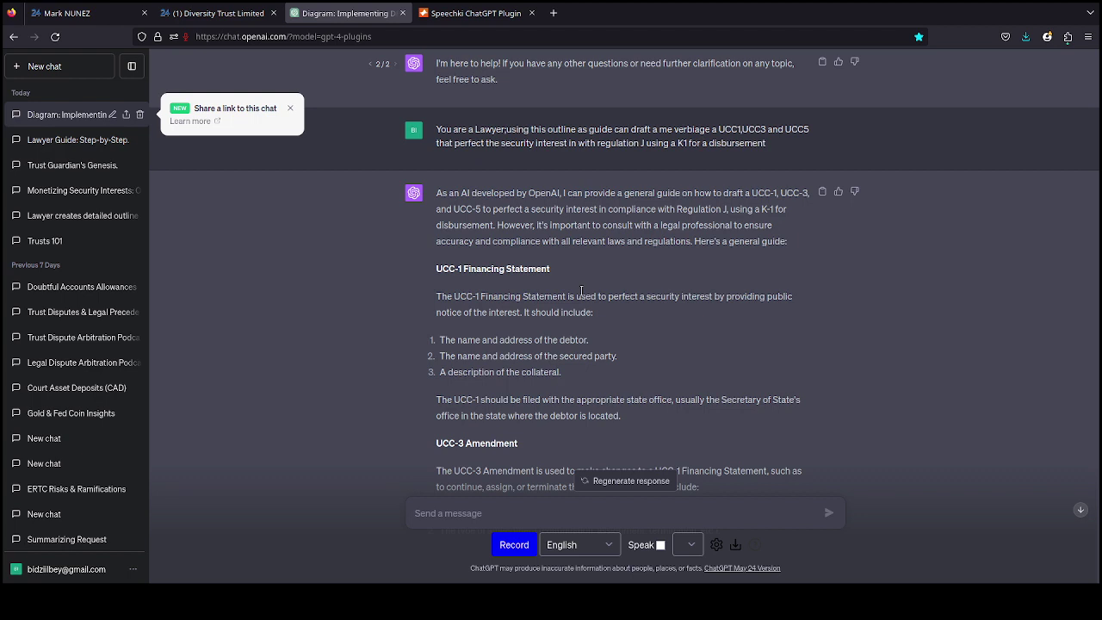
scroll(582, 291, down, 1)
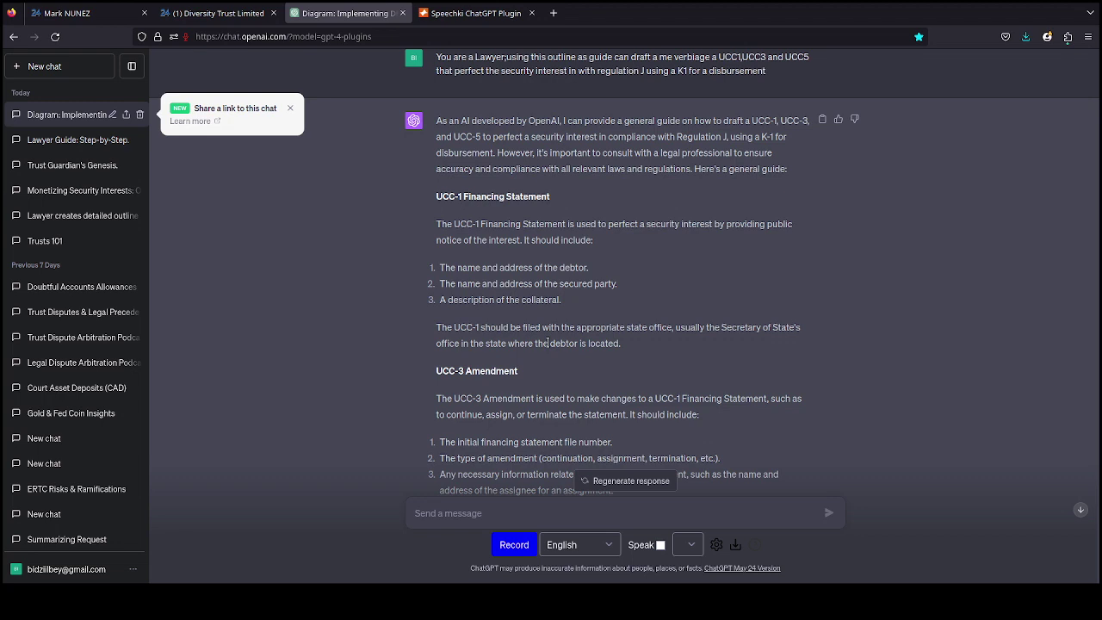
click(1083, 512)
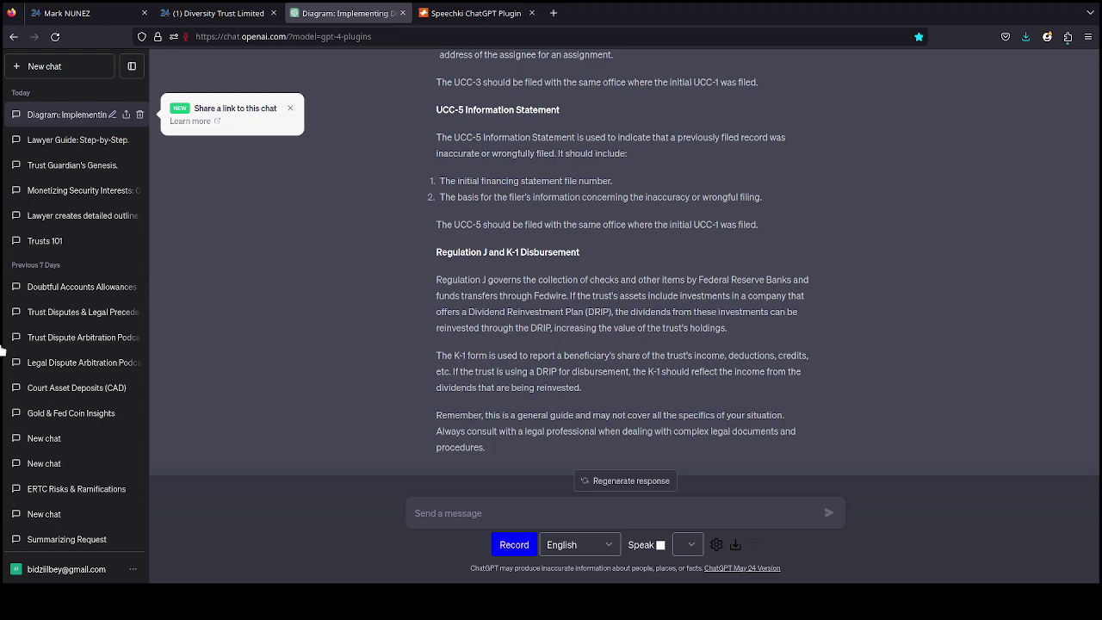
Step: Start another role prompt with the words "You are a" beneath the UCC reply
click(444, 514)
scroll(454, 231, up, 3)
scroll(459, 222, down, 3)
text(Y)
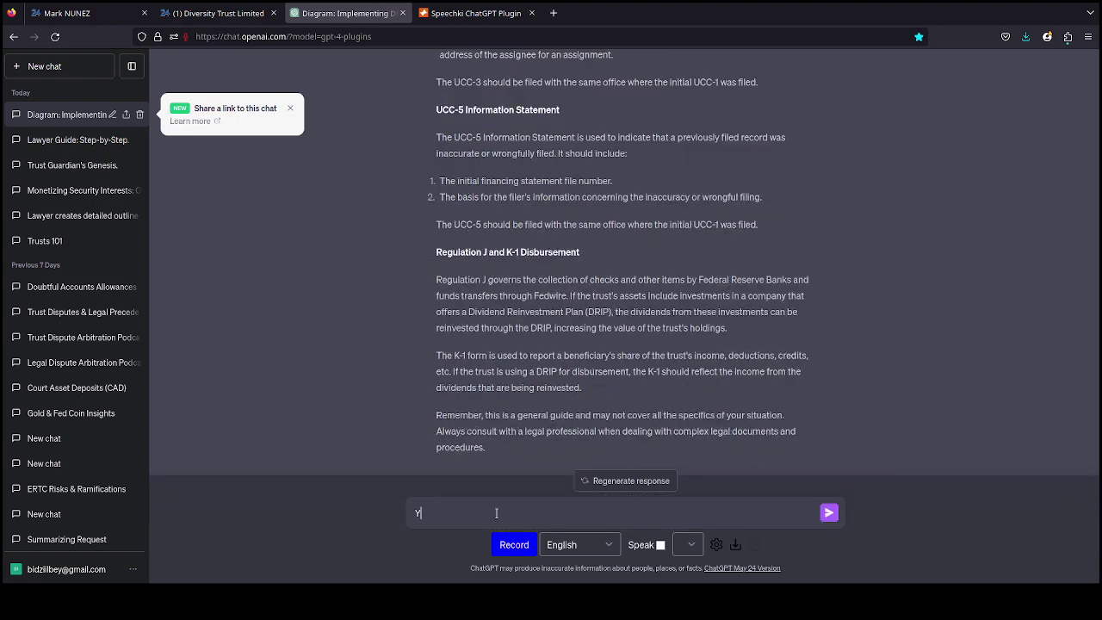
text(ou )
text(a)
text(re)
text( a)
text(Banker)
key(BackSpace)
key(BackSpace)
key(BackSpace)
key(BackSpace)
key(BackSpace)
key(BackSpace)
text(Fe)
text(d)
key(BackSpace)
key(BackSpace)
key(BackSpace)
text(Banker)
text(,)
key(BackSpace)
key(BackSpace)
key(BackSpace)
key(BackSpace)
key(BackSpace)
key(BackSpace)
Step: Assign the role of intermediary in the prompt and ask it to create a Bill of exchange
text(inter)
text(midar)
text(y)
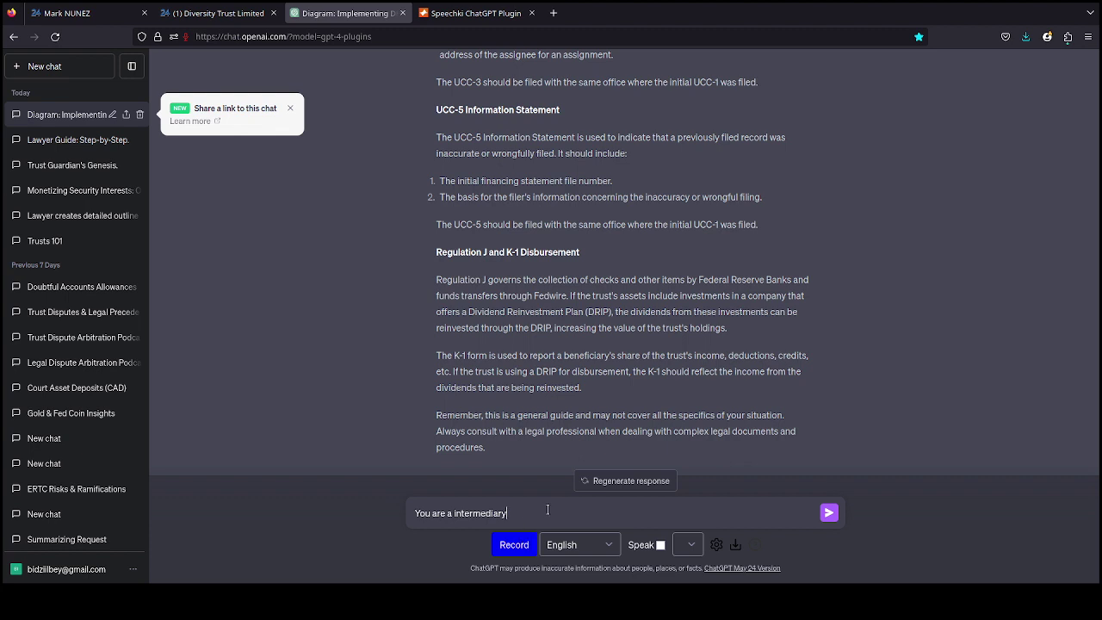
text(,Crete)
key(BackSpace)
key(BackSpace)
text(ate a Bill of exchag)
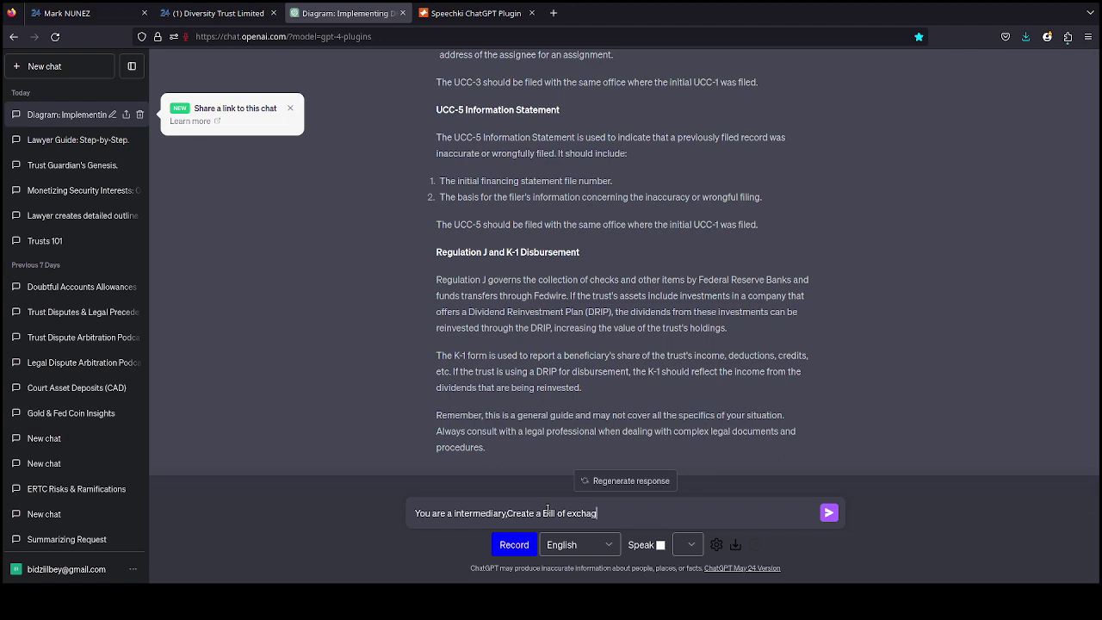
text(e)
key(BackSpace)
key(BackSpace)
key(BackSpace)
key(BackSpace)
key(BackSpace)
text(echage)
key(BackSpace)
key(BackSpace)
text(e)
double_click(587, 513)
text(exchange)
Step: Specify that the Bill of exchange must "incorporate all of these steps" and send the prompt
text( t)
text(hat )
text(inc)
text(orp)
text(o)
text(rate)
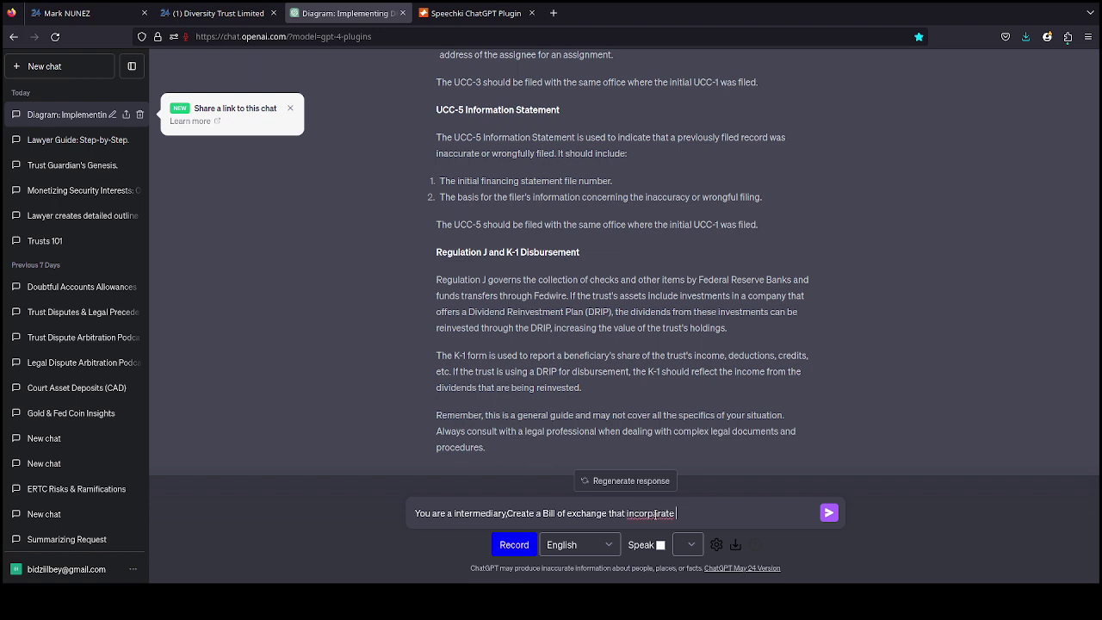
text( all theses)
key(BackSpace)
text(steps)
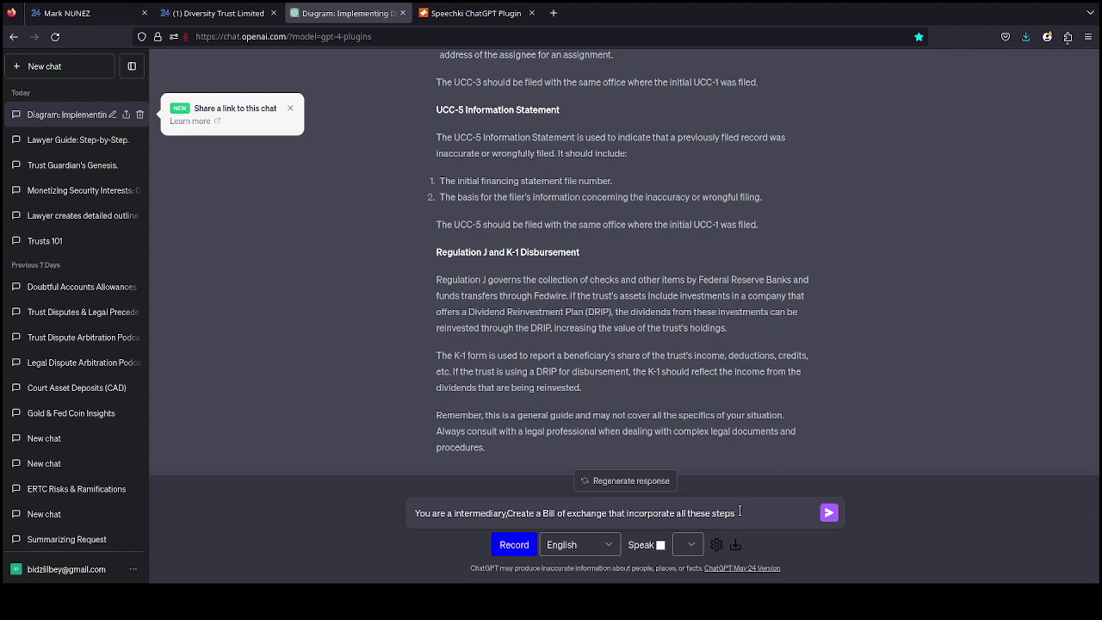
click(687, 513)
text(of)
key(Return)
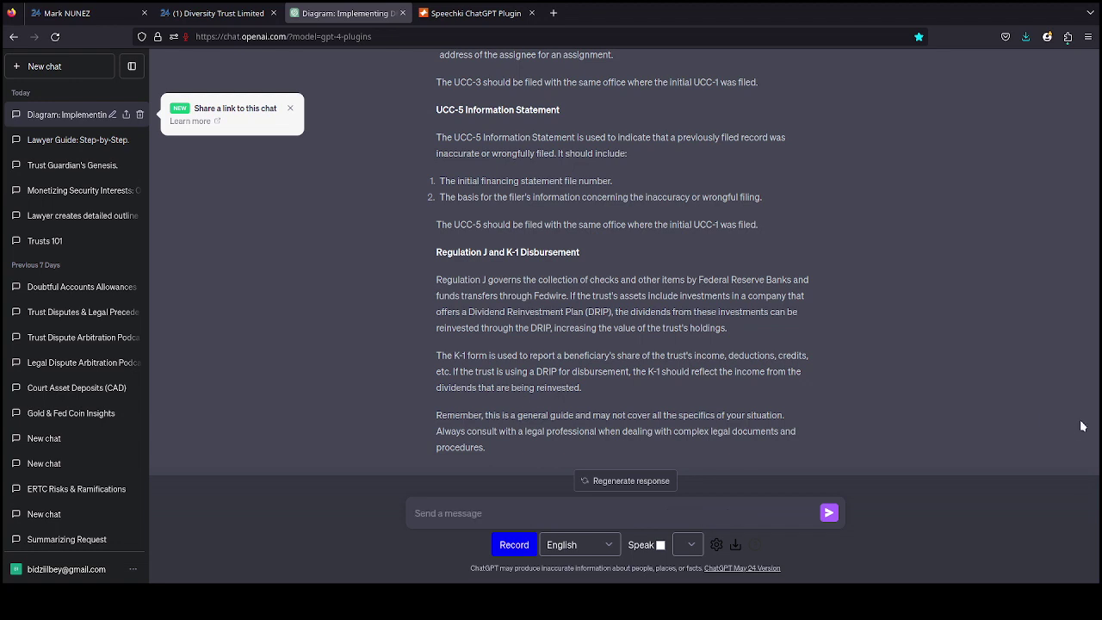
Step: Review the drafted Bill of Exchange's fields and instructions against the preceding UCC and Regulation J guidance
scroll(1082, 426, up, 1)
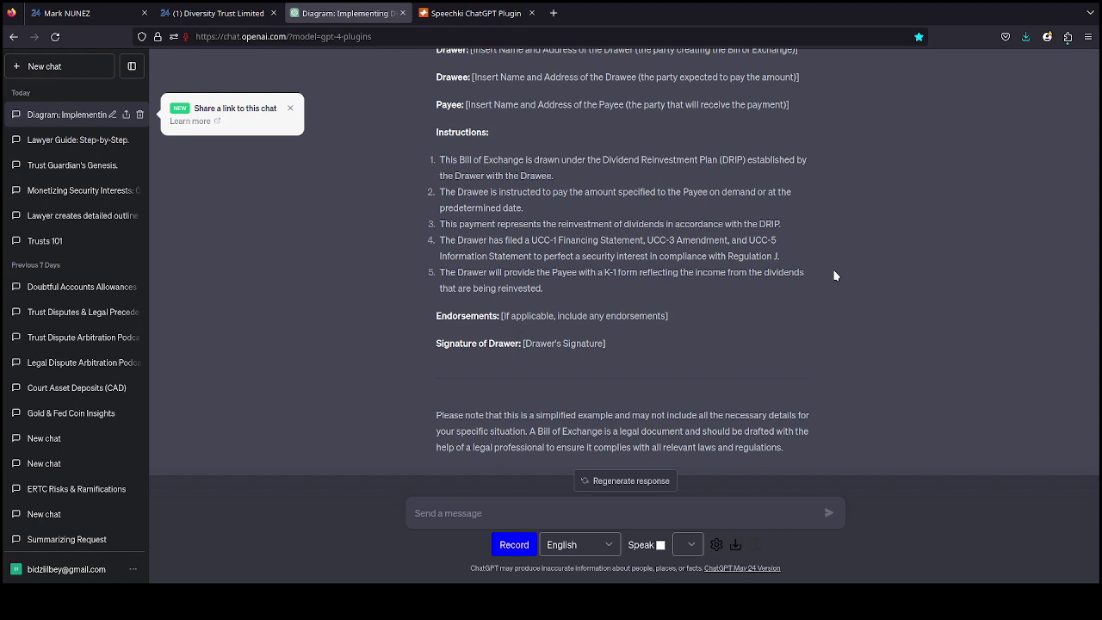
scroll(838, 345, up, 3)
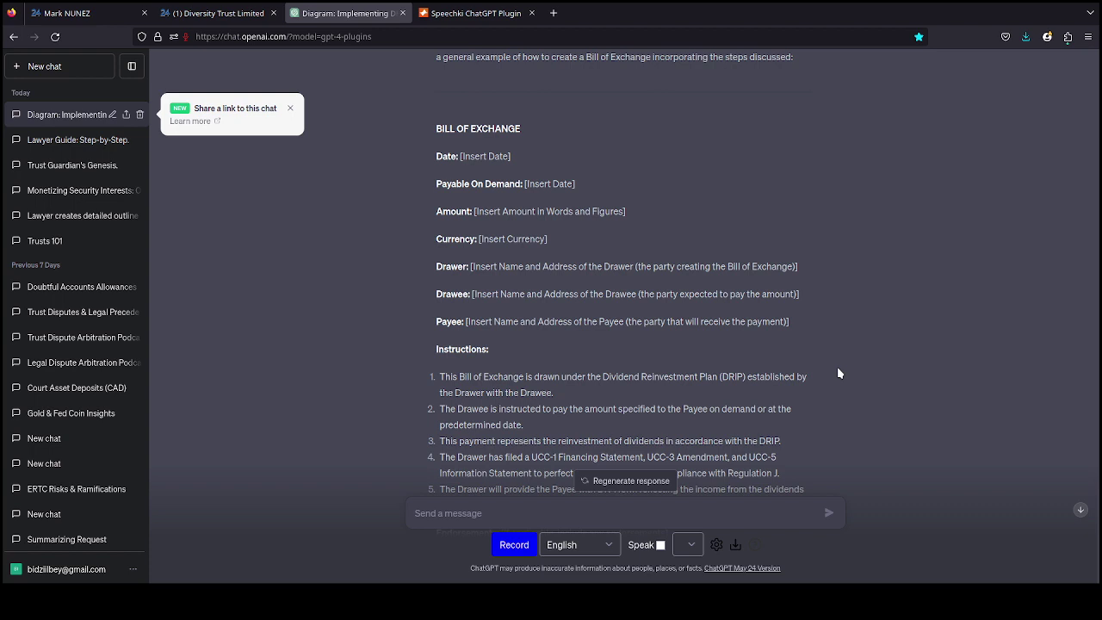
scroll(835, 372, down, 2)
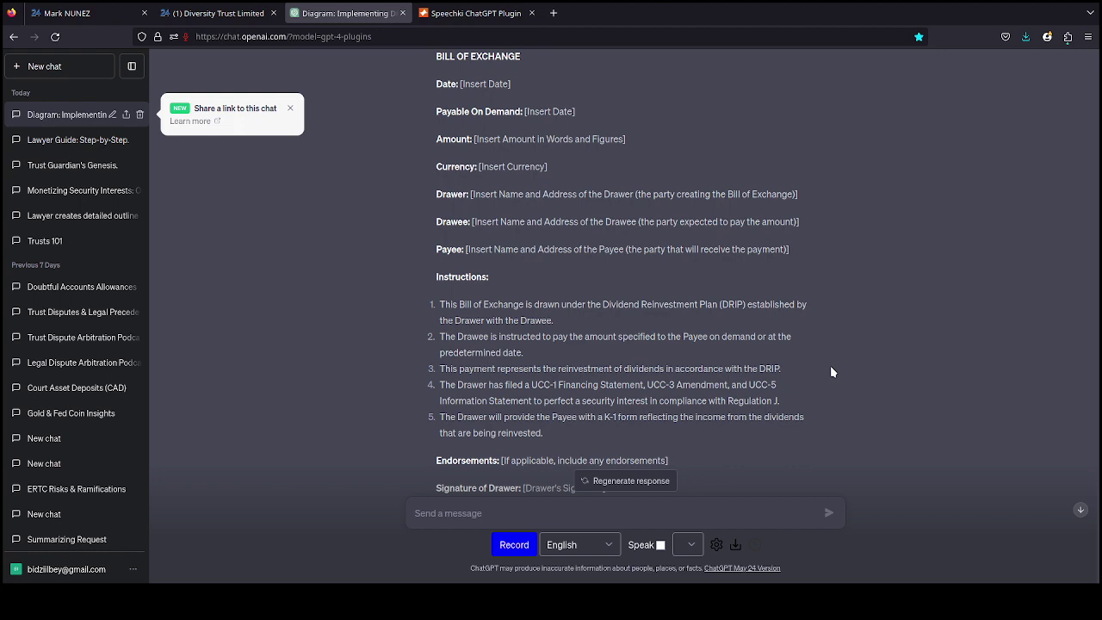
scroll(755, 377, down, 1)
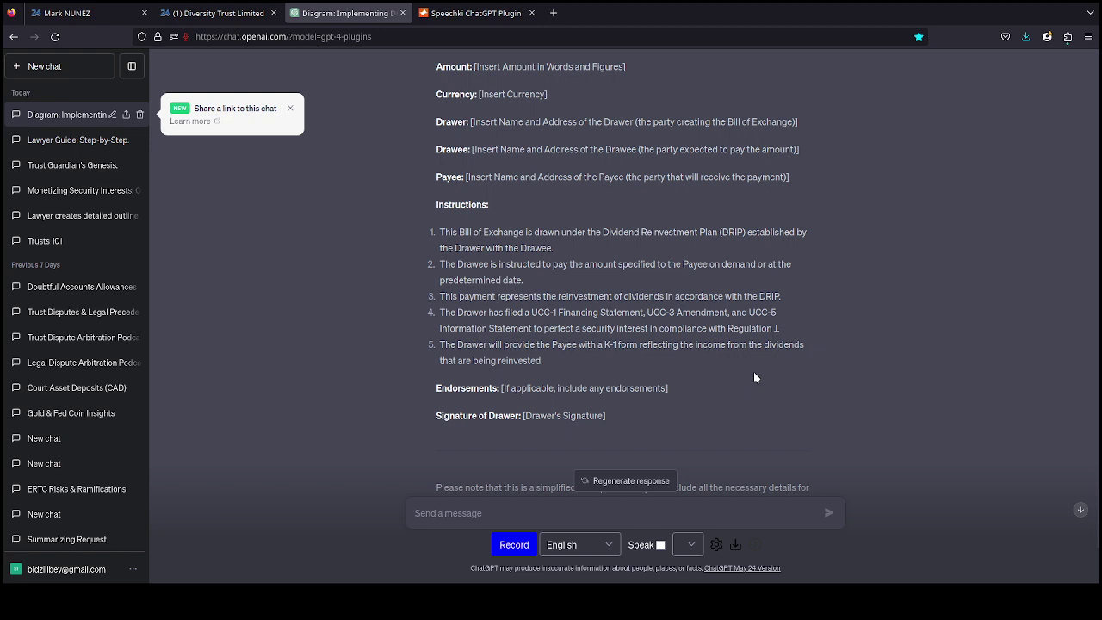
scroll(755, 377, up, 5)
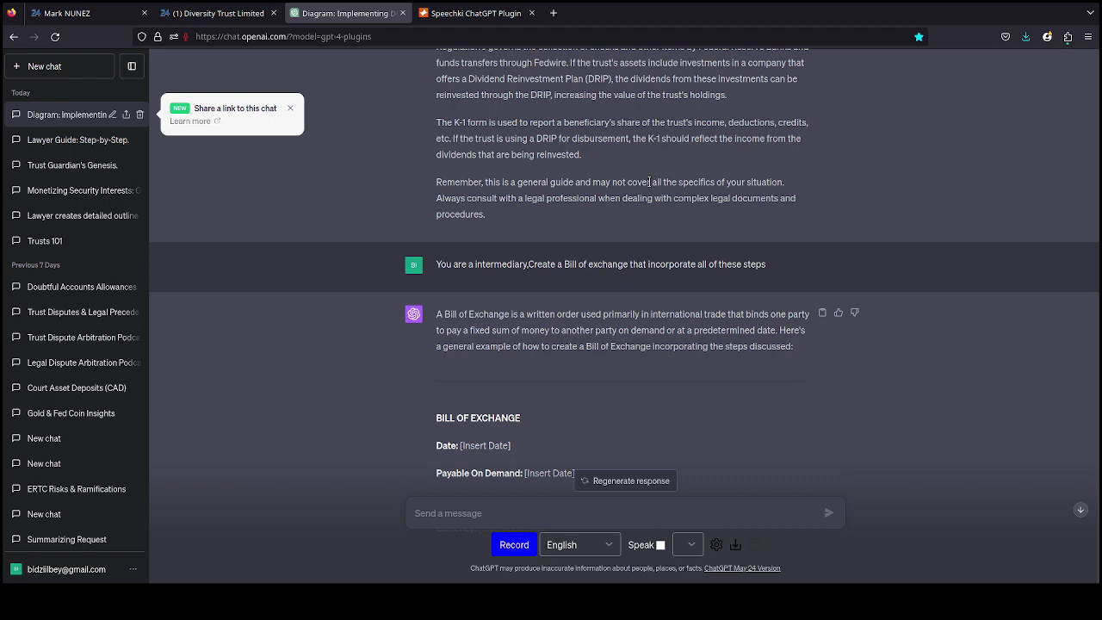
scroll(641, 207, up, 4)
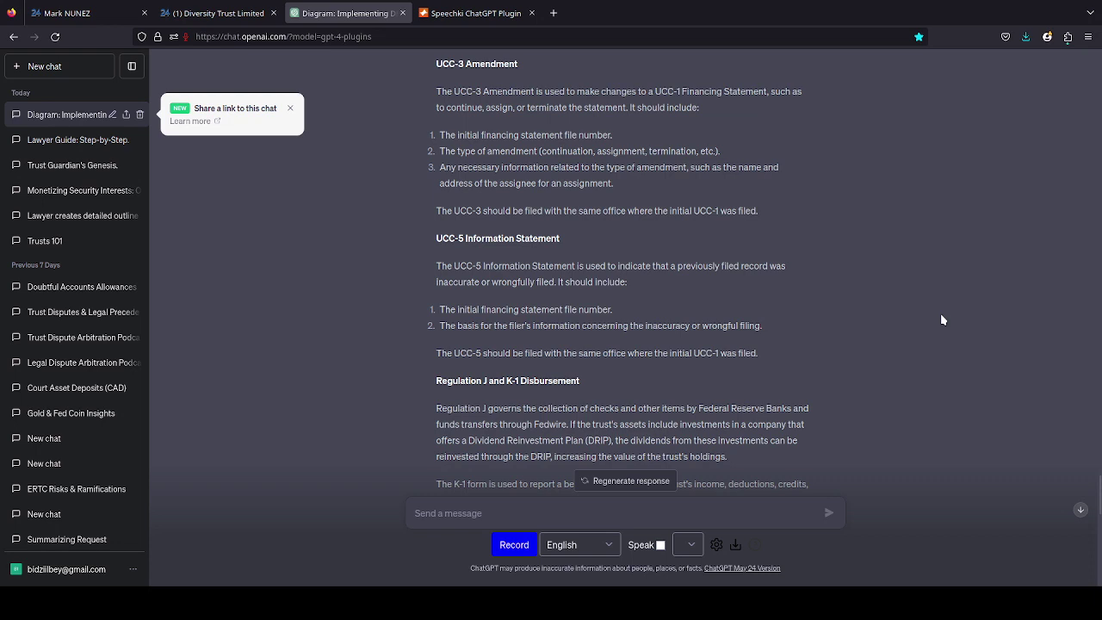
scroll(523, 274, up, 3)
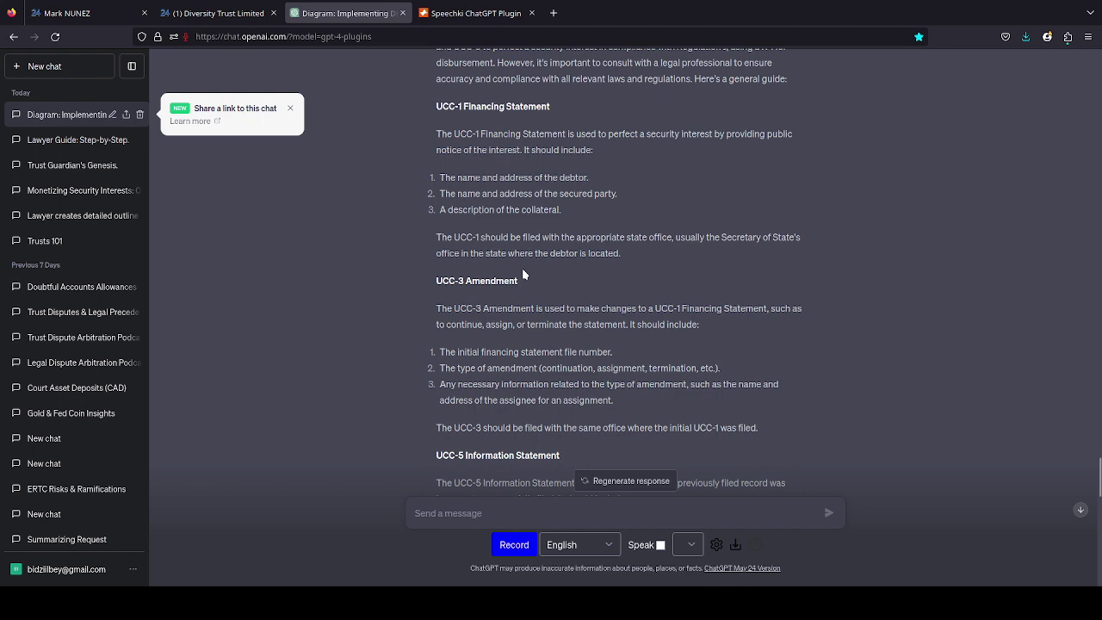
scroll(522, 274, up, 3)
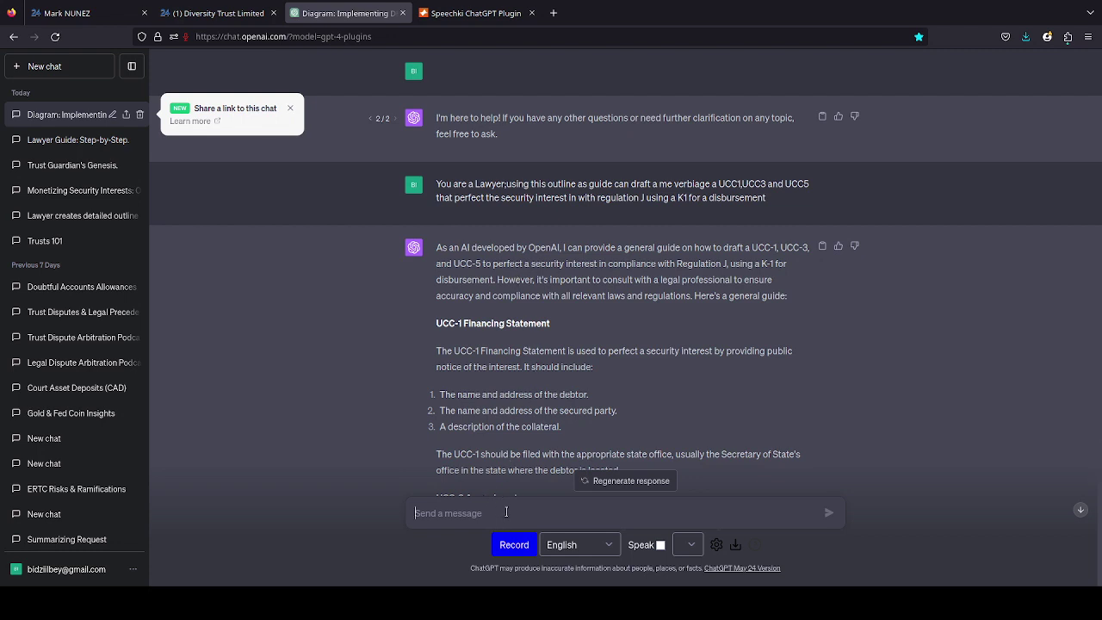
Step: Begin a new prompt beneath the Bill of Exchange reply with the words "Using this bill of"
text(U)
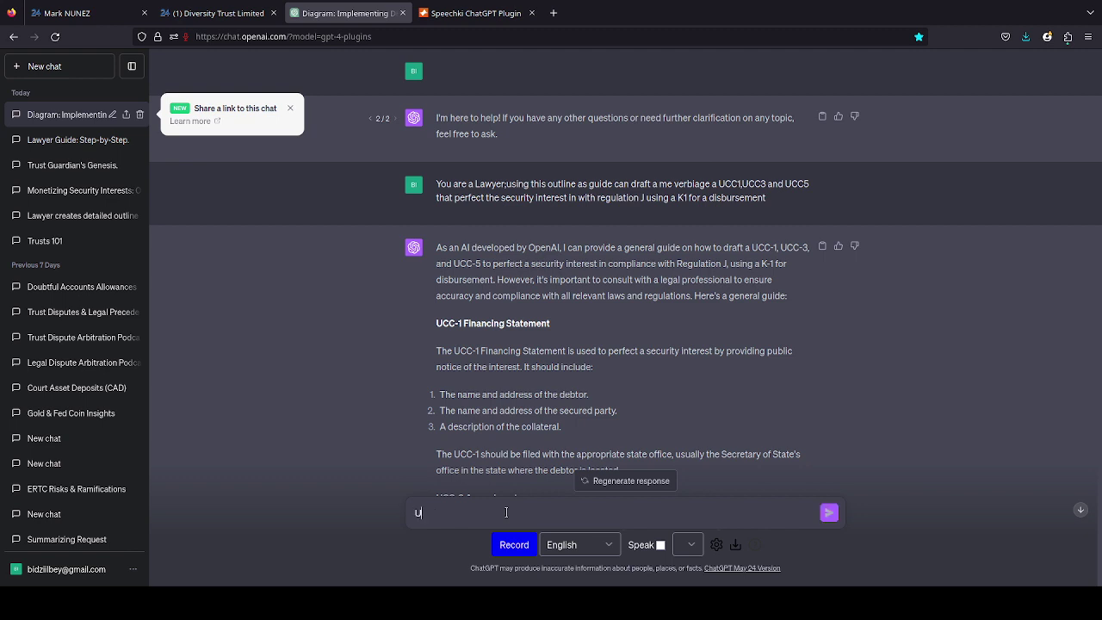
text(sing this bill of ech)
key(BackSpace)
key(BackSpace)
key(BackSpace)
Step: Insert the role wording "As a Lawyer" at the beginning of the unsent prompt
key(Left)
key(Left)
key(Left)
key(Left)
key(Left)
key(Left)
key(Left)
key(Left)
key(Left)
key(Left)
key(Left)
key(Left)
key(Left)
key(Left)
key(Left)
key(Left)
key(Left)
key(Left)
key(Left)
text(as)
key(BackSpace)
key(BackSpace)
key(BackSpace)
text(As)
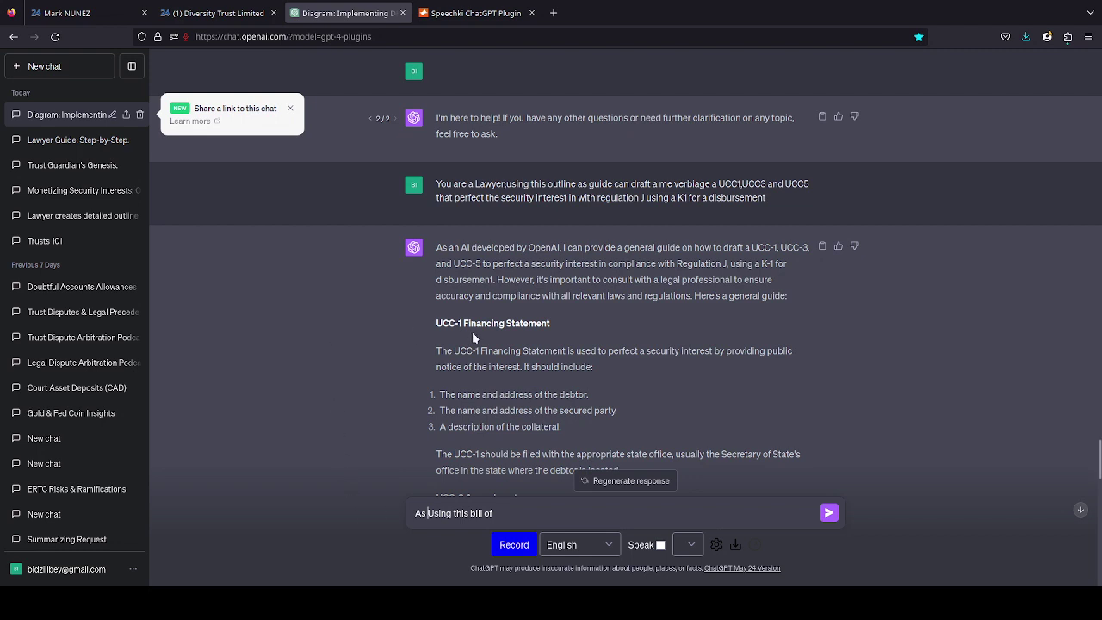
text(a )
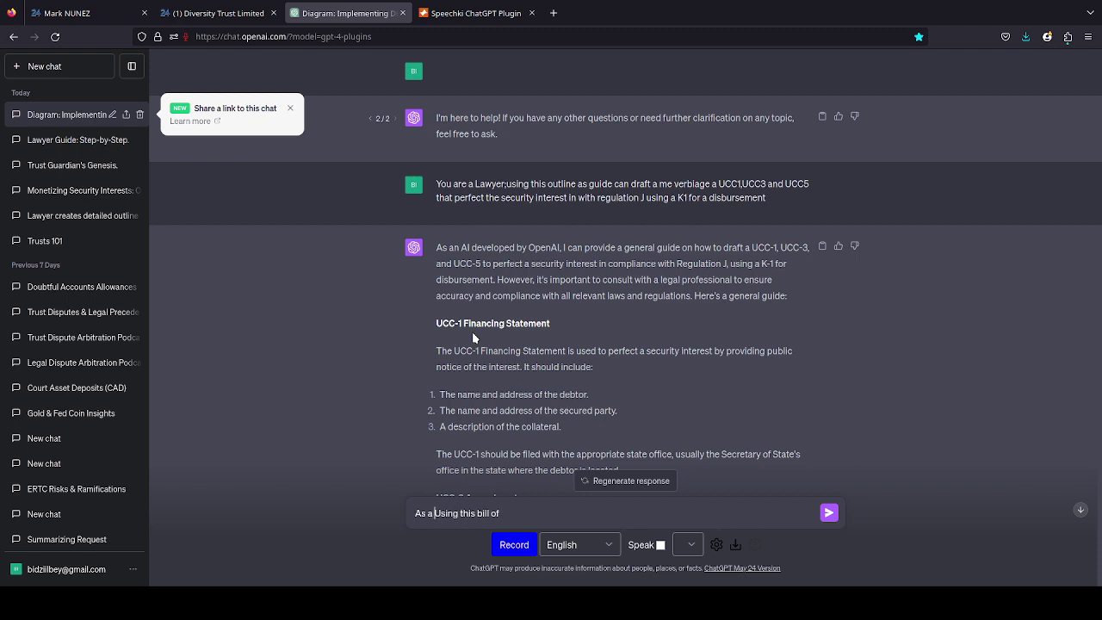
text(Lawyer)
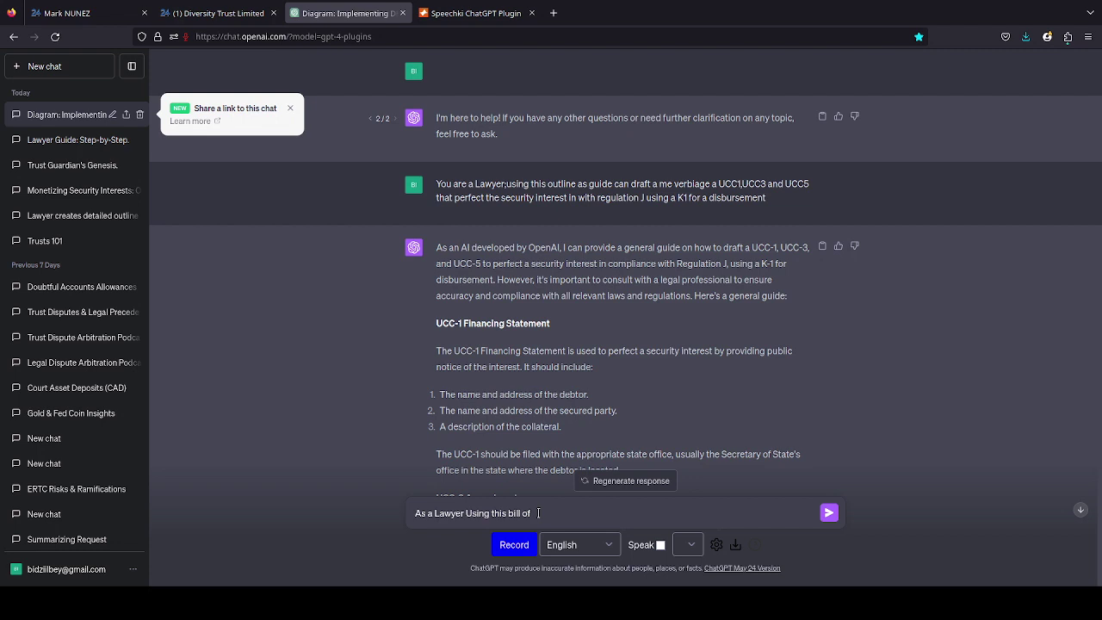
Step: Extend the prompt so that it names the bill of exchange "as a reference"
text( each)
text(age )
text(as refer)
text(ence)
key(BackSpace)
key(BackSpace)
key(BackSpace)
key(BackSpace)
key(BackSpace)
key(BackSpace)
key(BackSpace)
key(BackSpace)
key(BackSpace)
key(BackSpace)
text(a refefence)
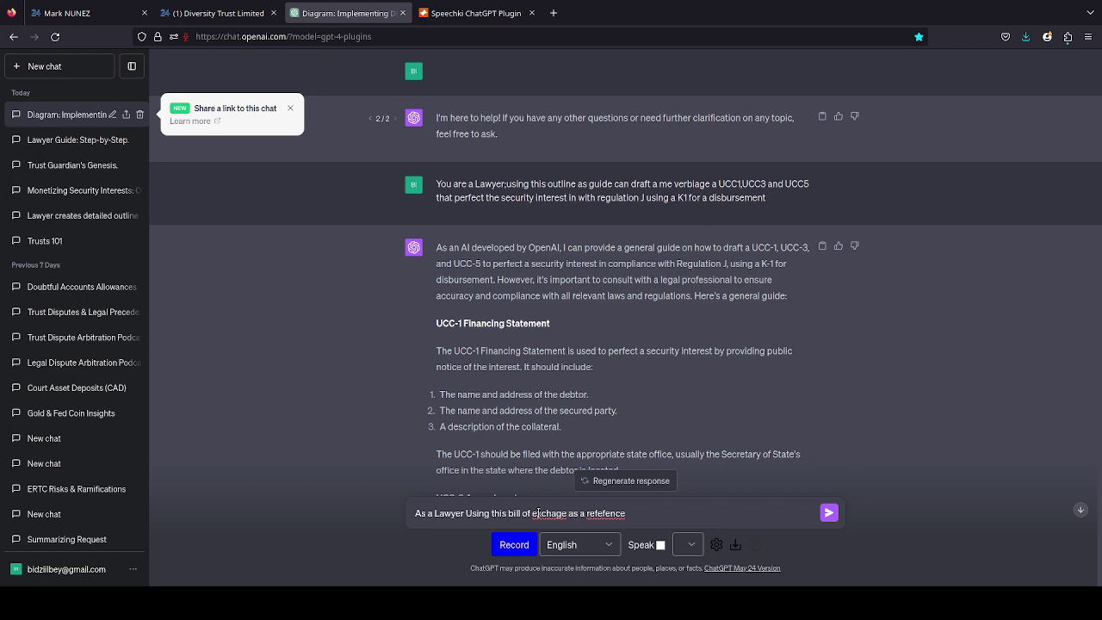
Step: Complete the prompt with "can you draft me a Transmittal letter" and send it
text(can you draft me a Transmitta)
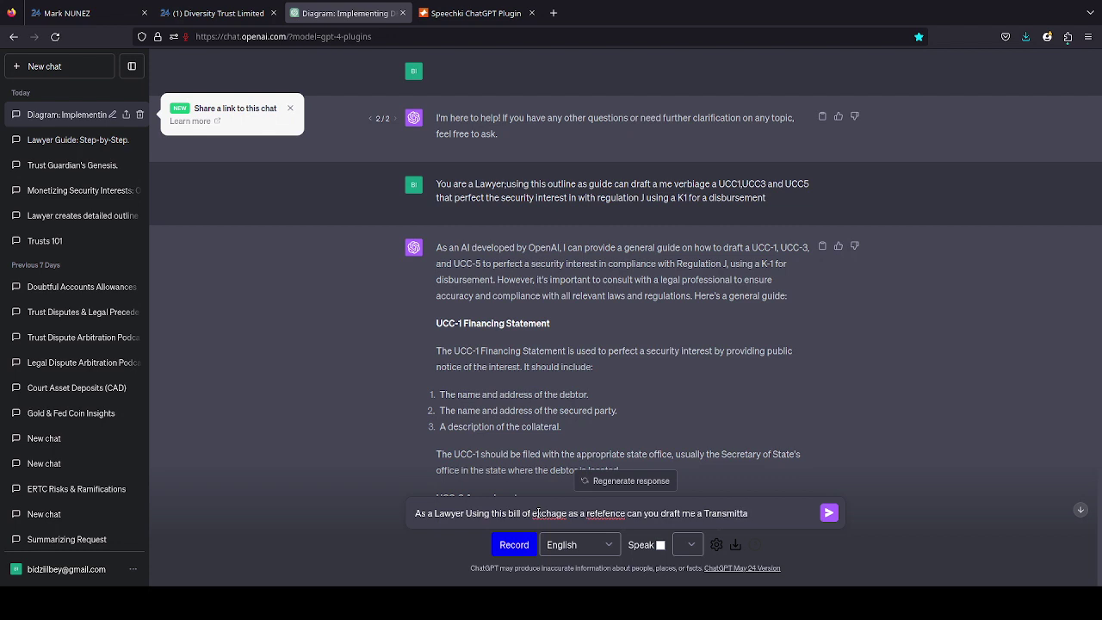
text(l letter)
click(812, 512)
Step: Go to the end of the conversation and reload the page to view the transmittal letter reply
scroll(1059, 492, down, 2)
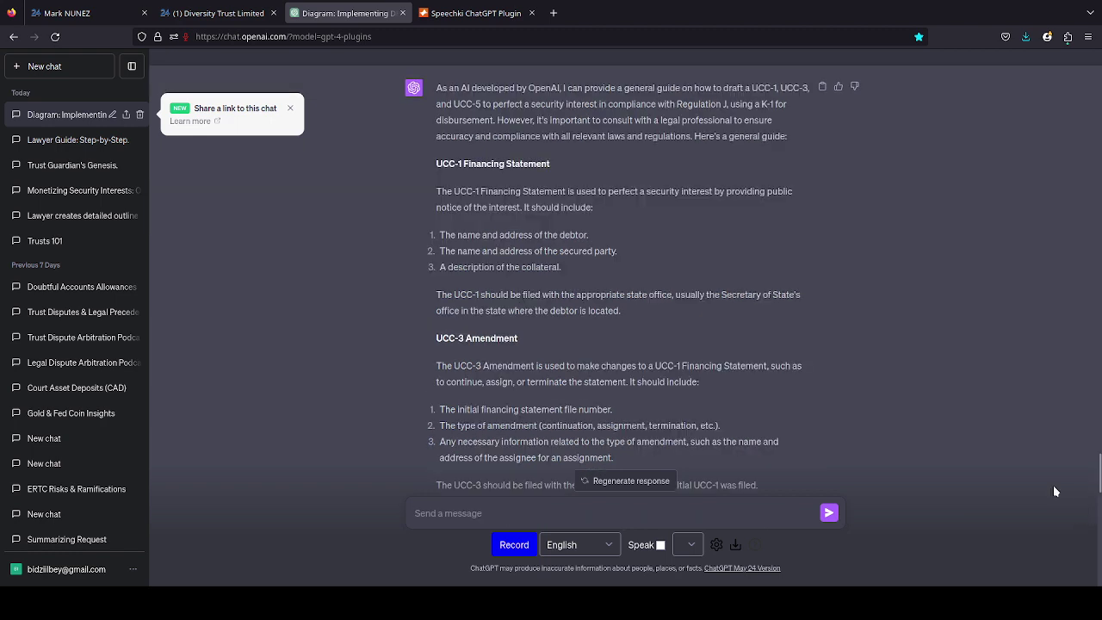
scroll(840, 361, down, 10)
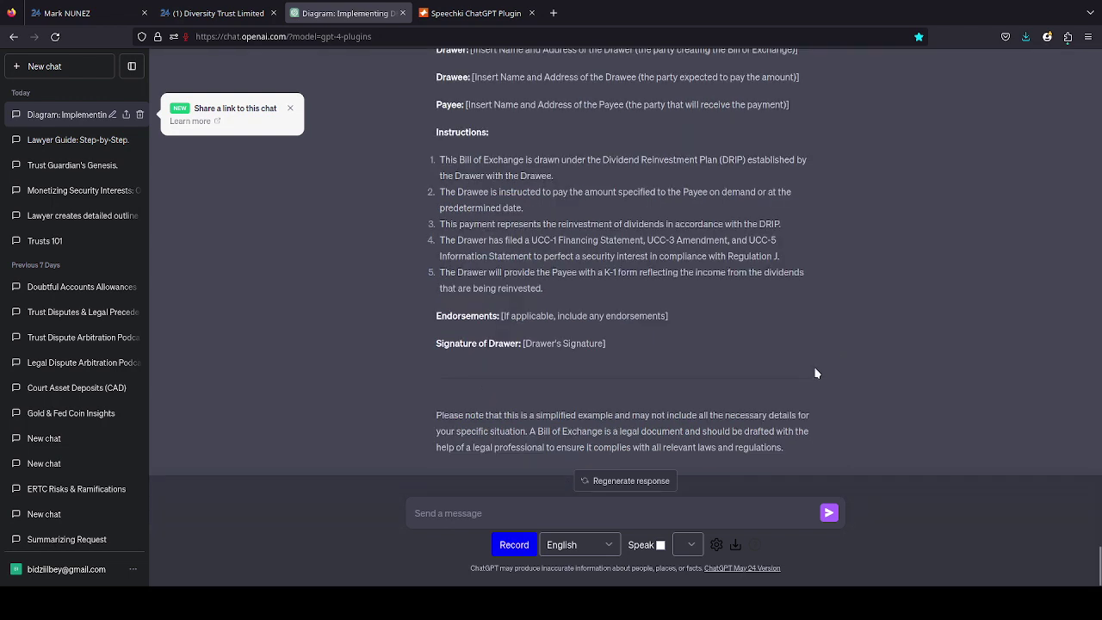
key(F5)
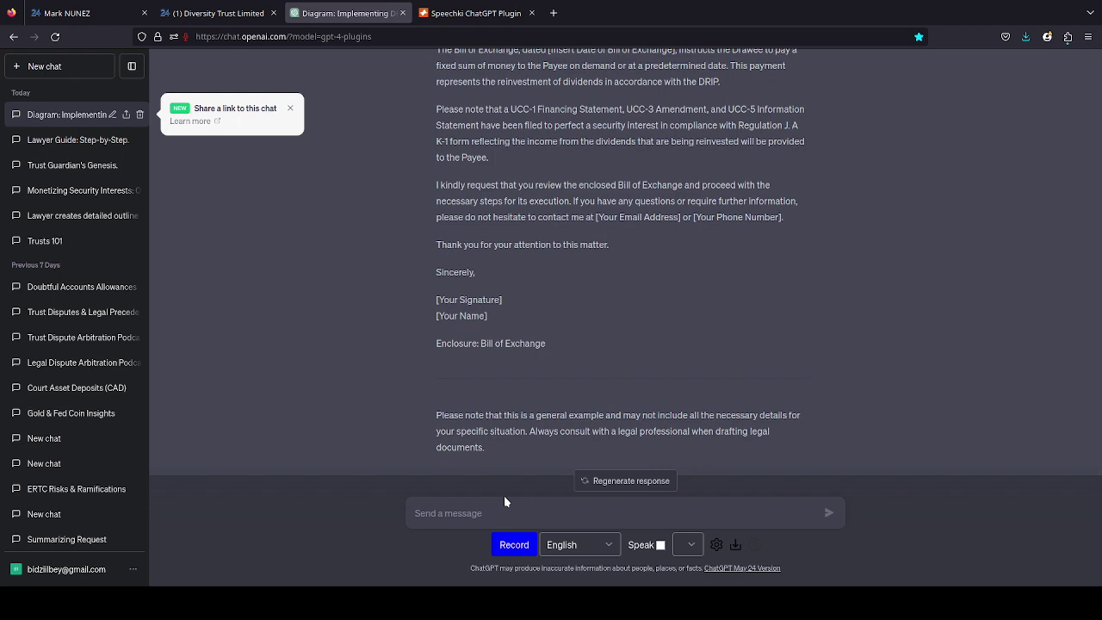
Step: Switch to Bitrix24 and view the latest messages in the open direct chats of the Diversity Trust Limited and Apex Capital portals
key(ctrl+shift+Tab)
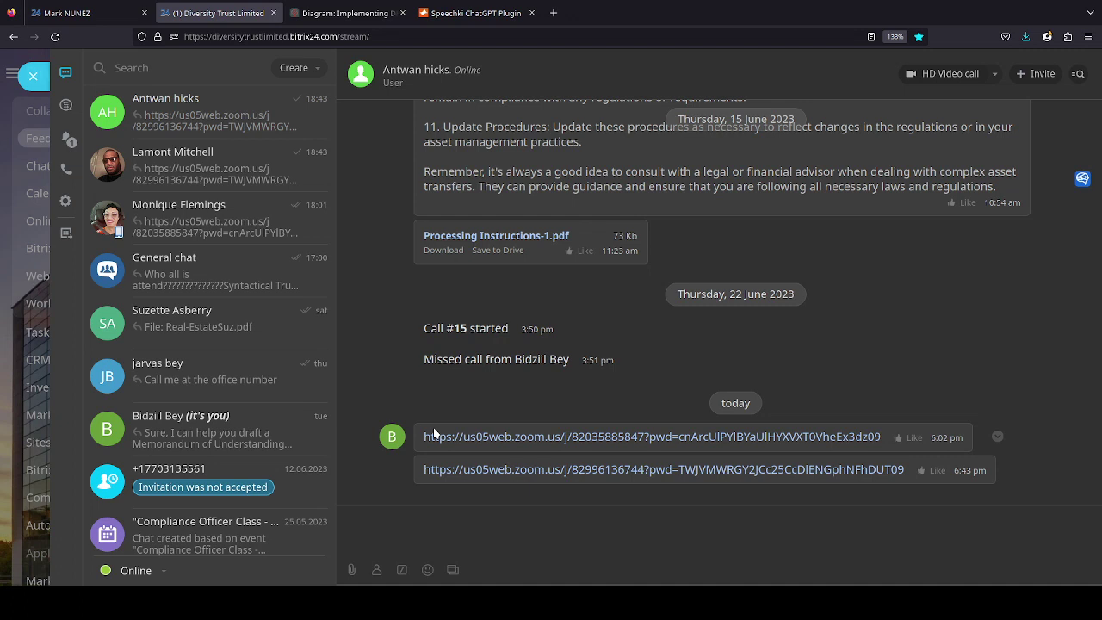
key(ctrl+shift+Tab)
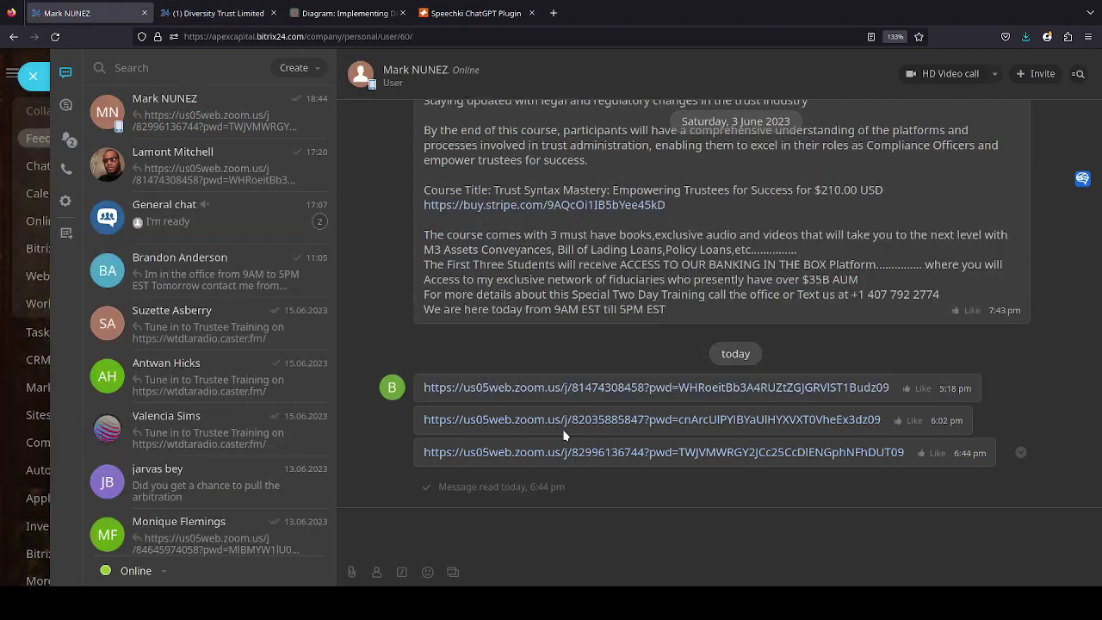